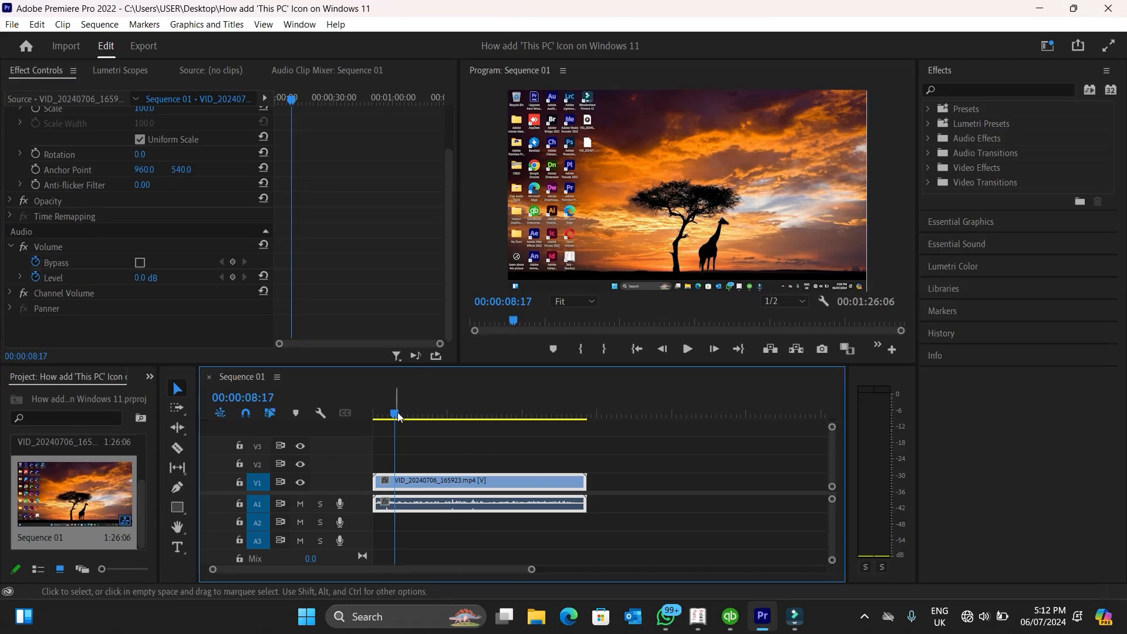
Play the opening seconds of the sequence from 00:00:00:00 to listen to the clip's original audio.
left_click_drag(395, 418, 334, 395)
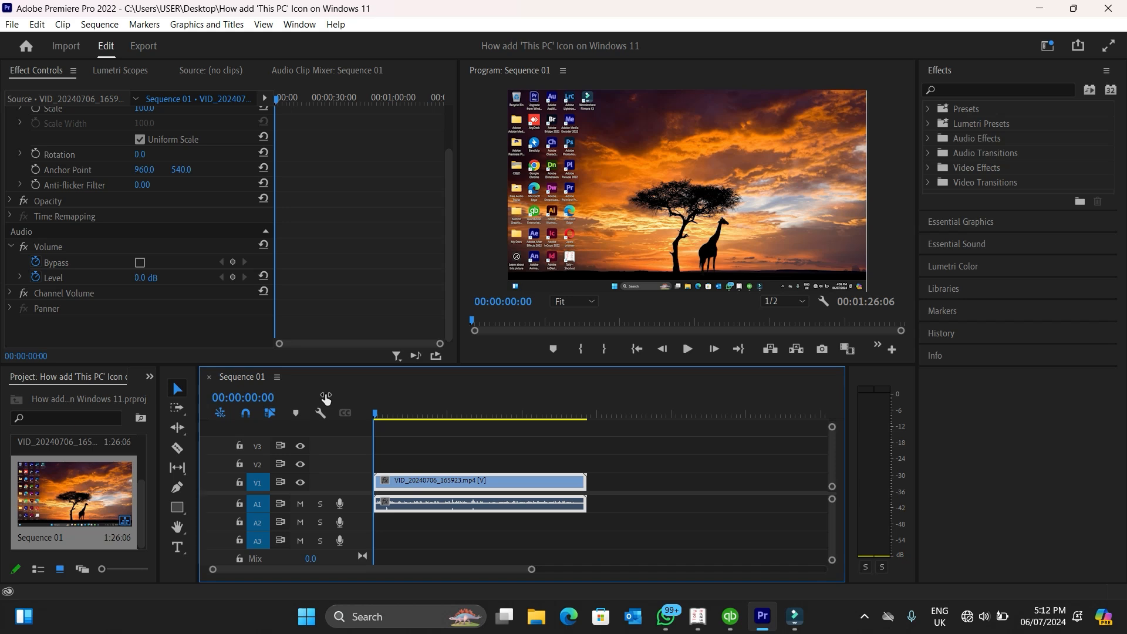
key("space")
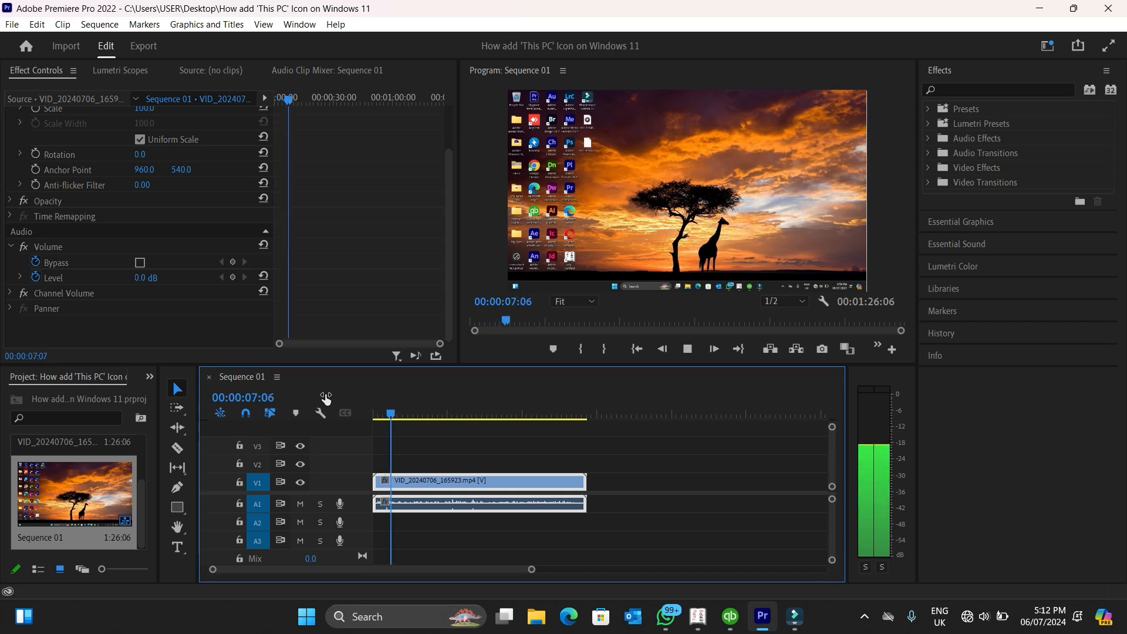
key("space")
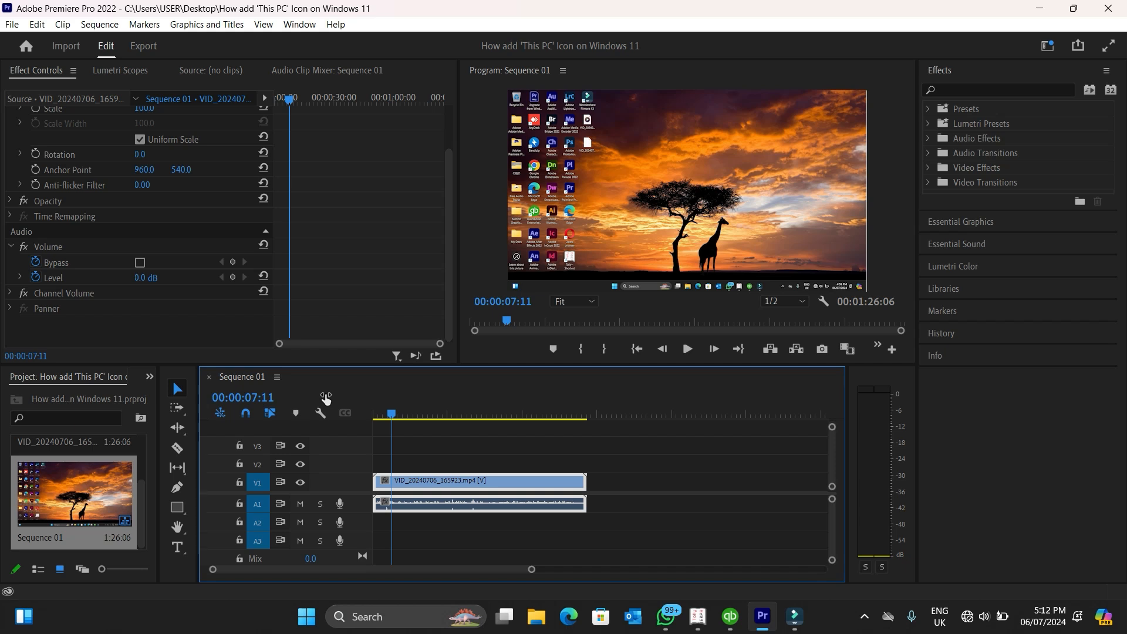
left_click_drag(392, 416, 317, 414)
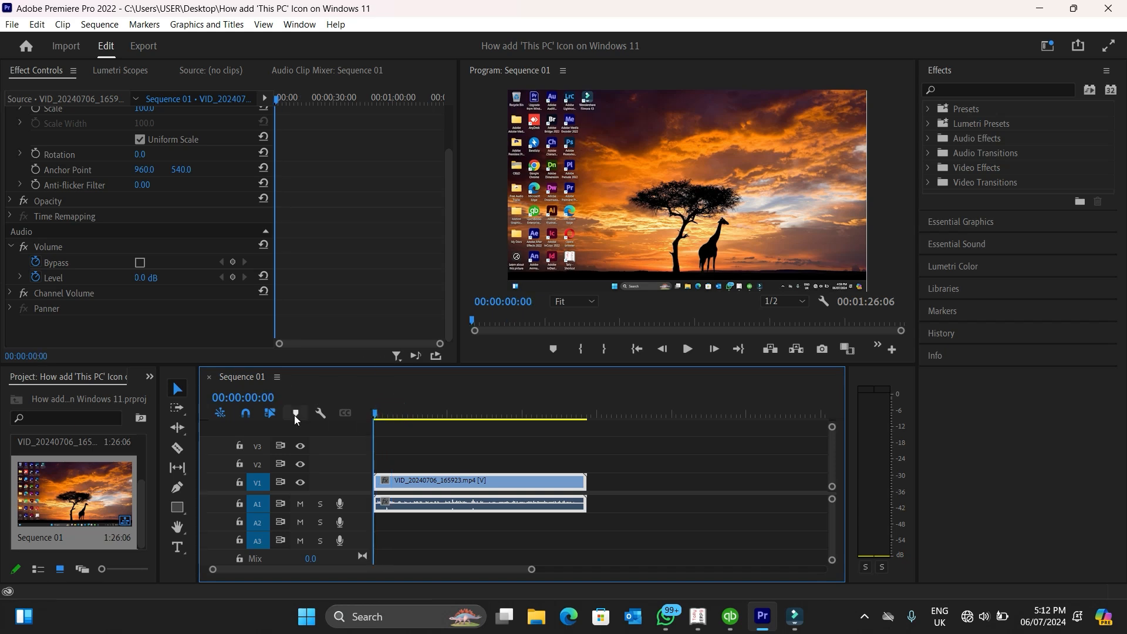
key("space")
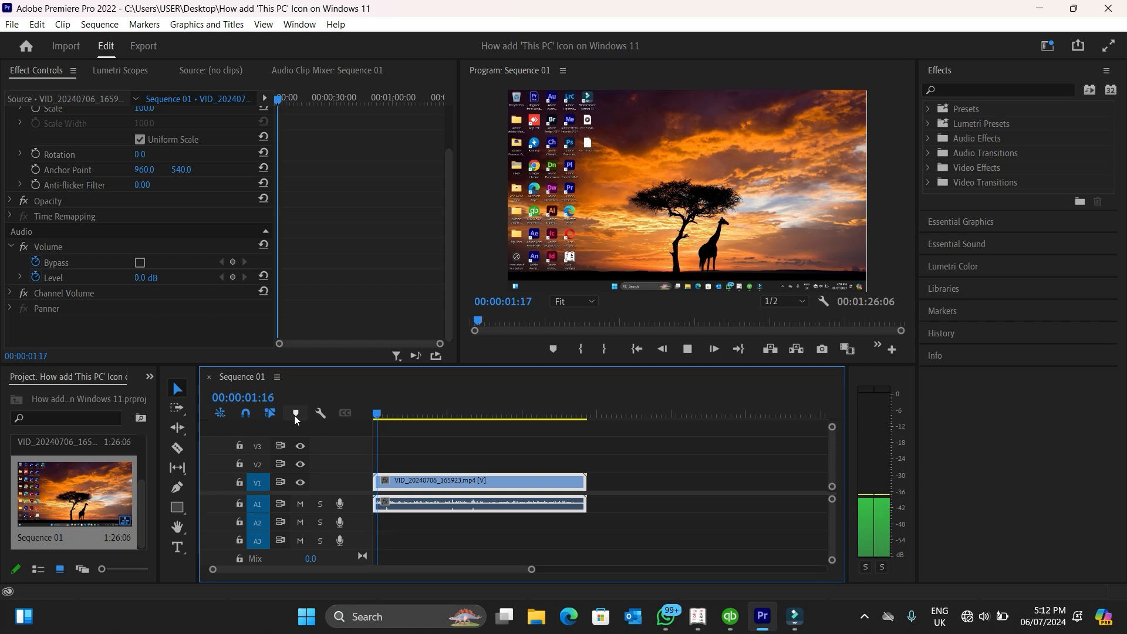
key("space")
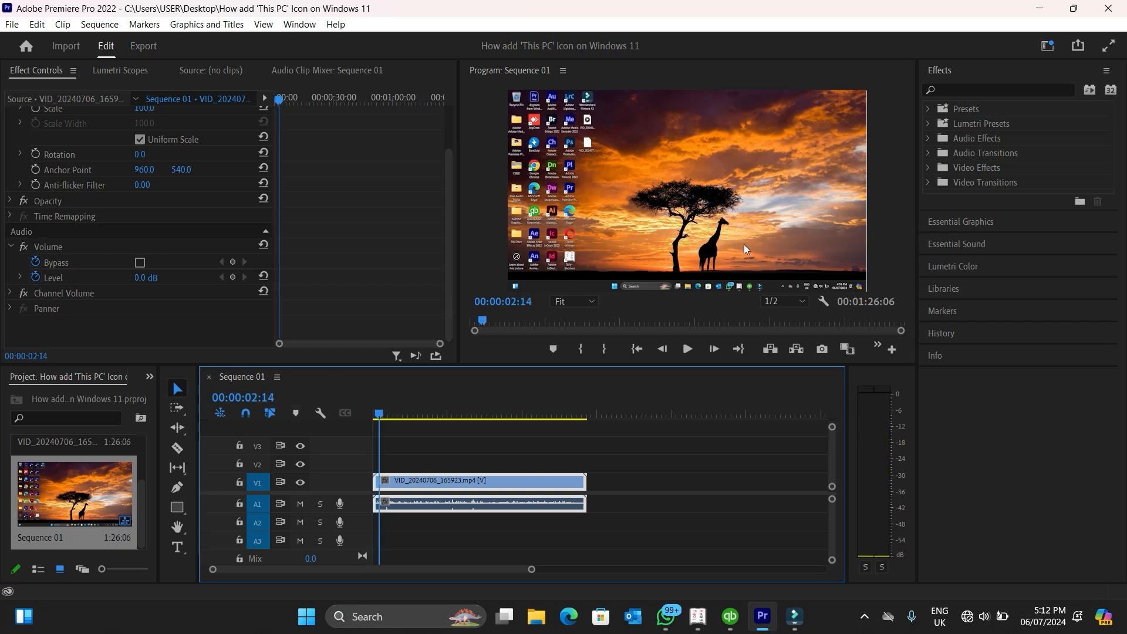
Search the effects for "para" and apply the Parametric Equalizer to the selected clip, after Channel Volume.
left_click(952, 89)
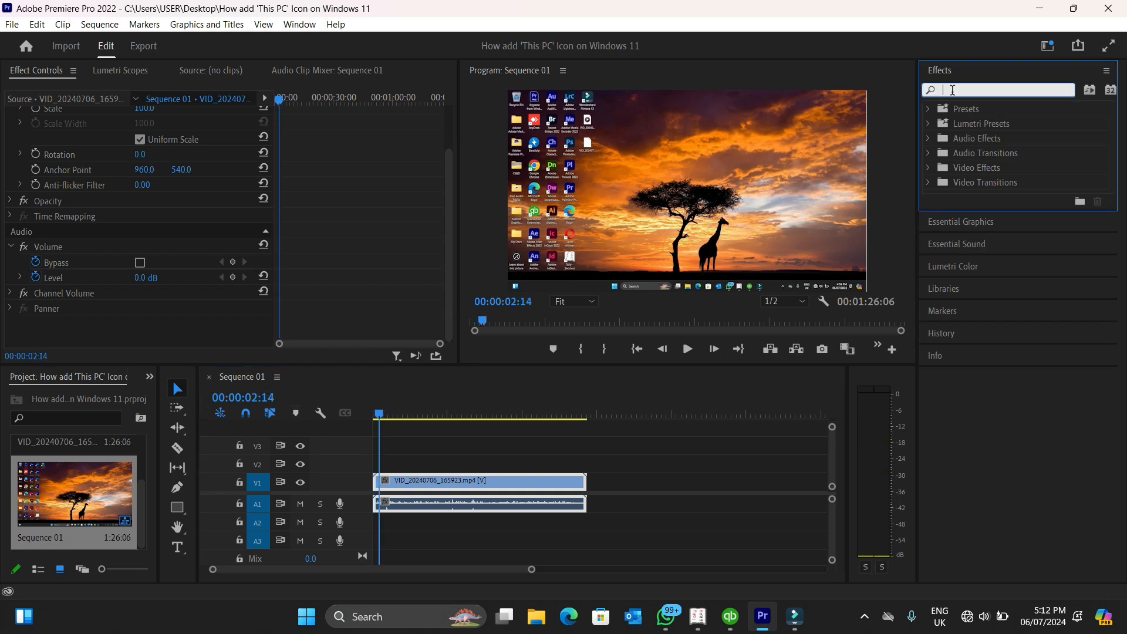
type("para")
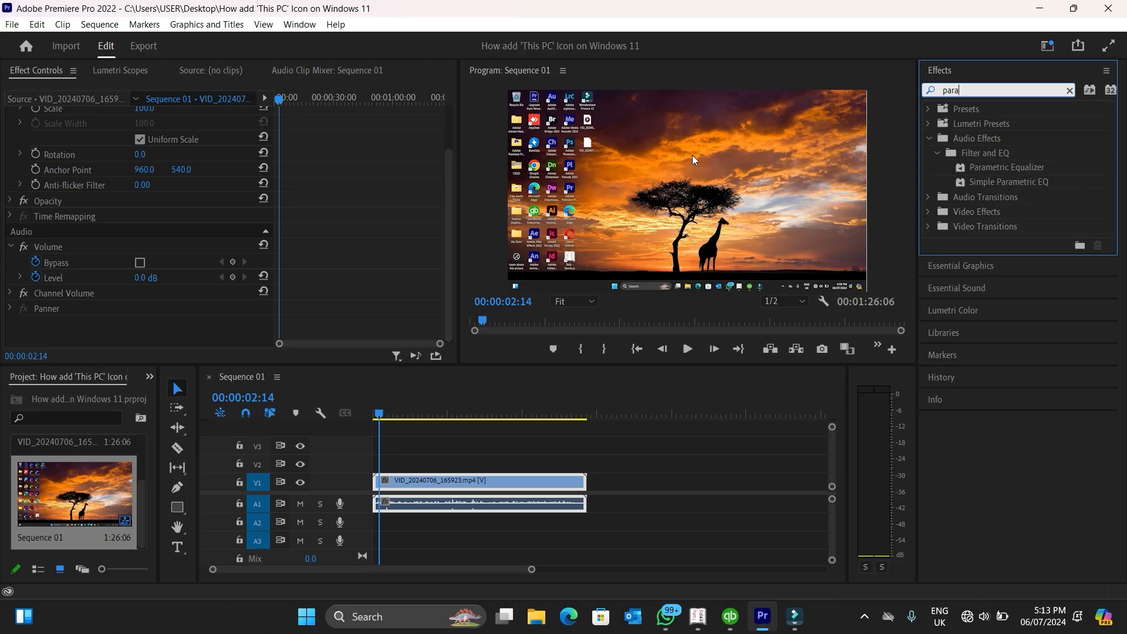
left_click(425, 498)
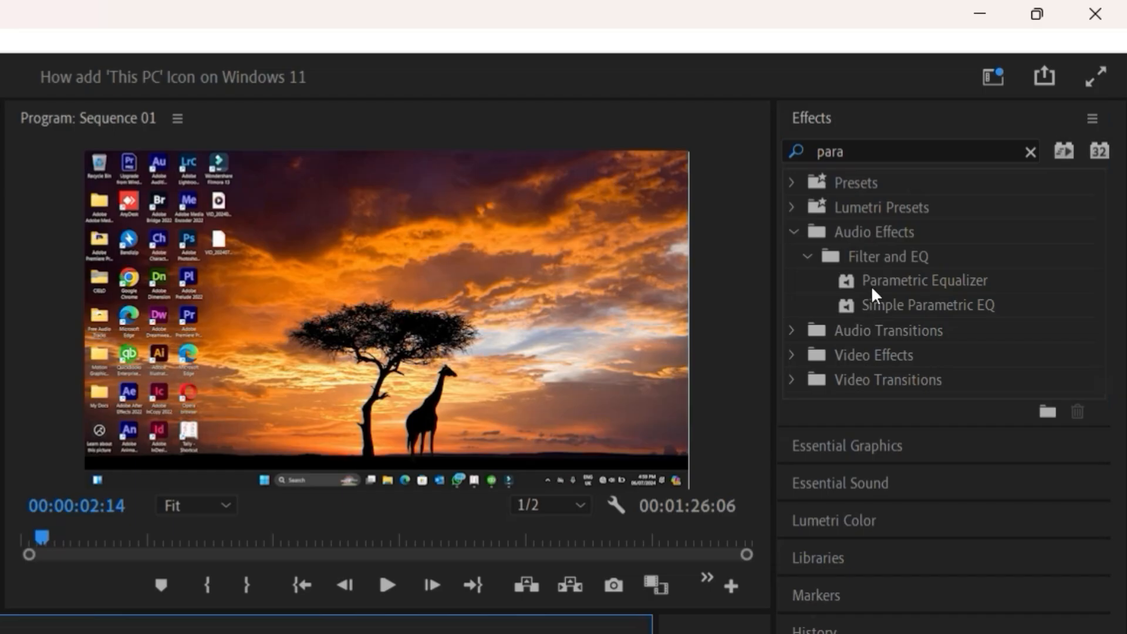
left_click_drag(879, 283, 222, 548)
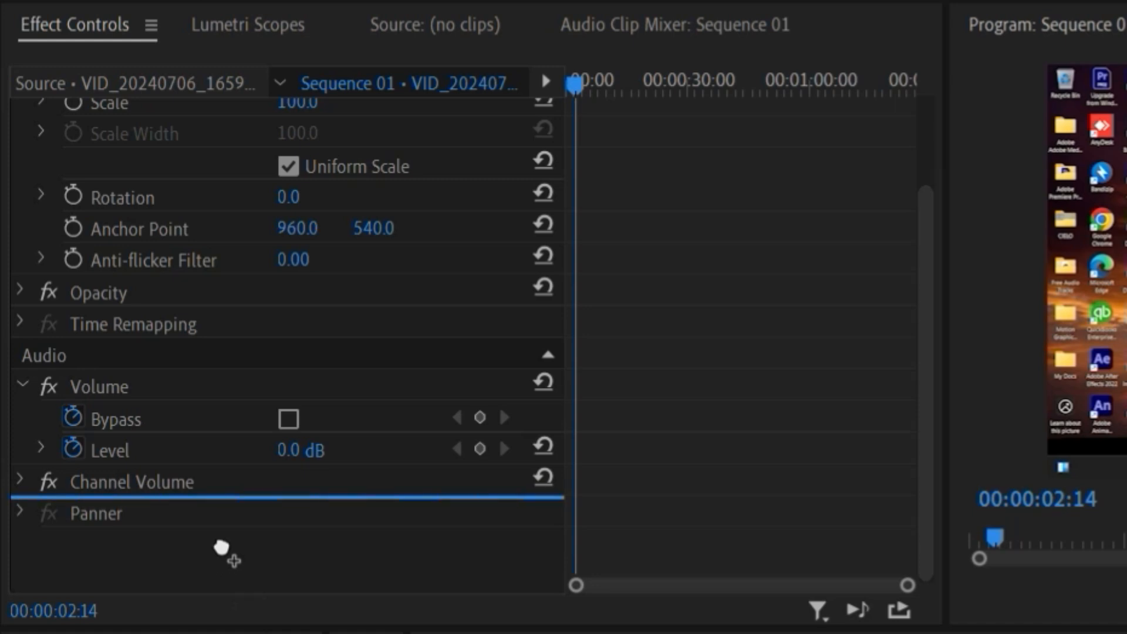
left_click_drag(222, 549, 222, 552)
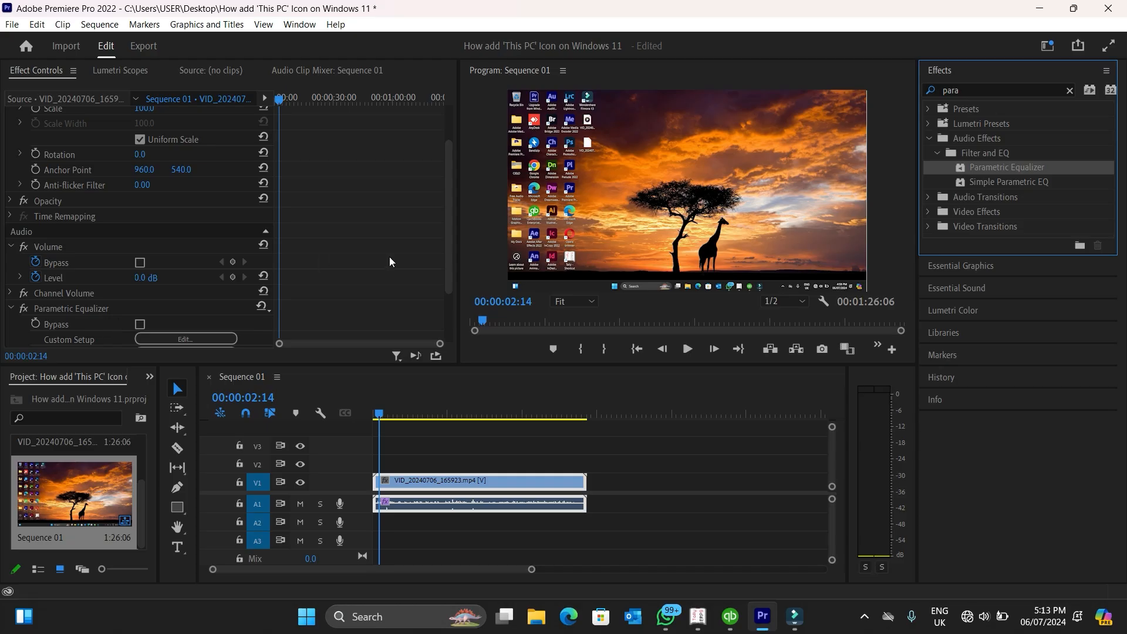
Set the Parametric Equalizer's custom setup to the Vocal Enhancer preset and preview the sound before closing its editor.
left_click_drag(452, 231, 451, 278)
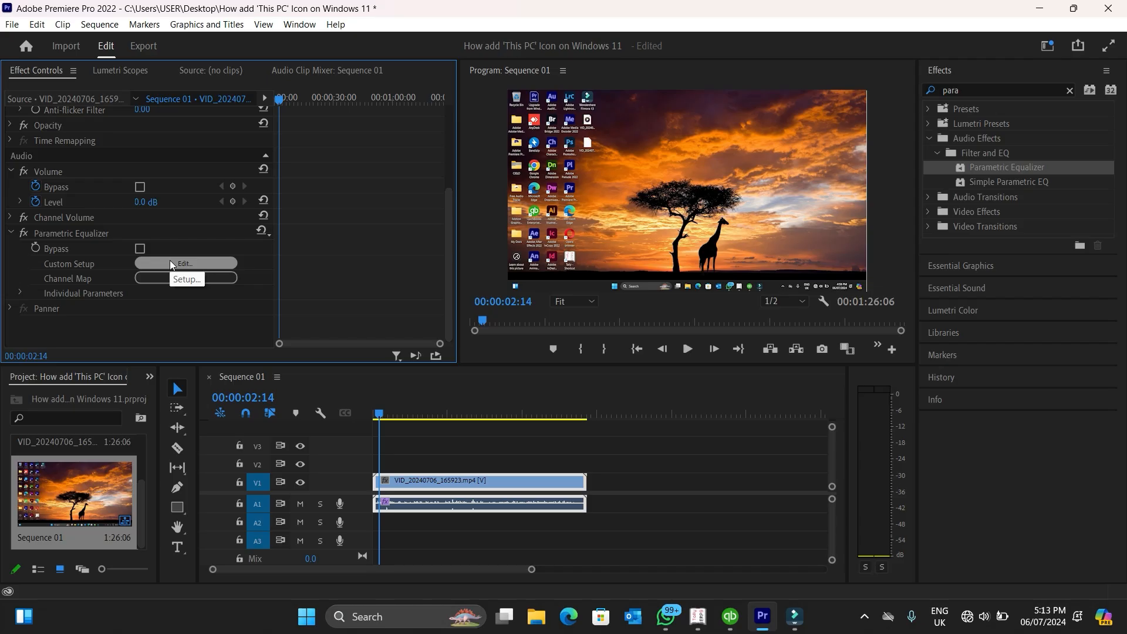
left_click(423, 140)
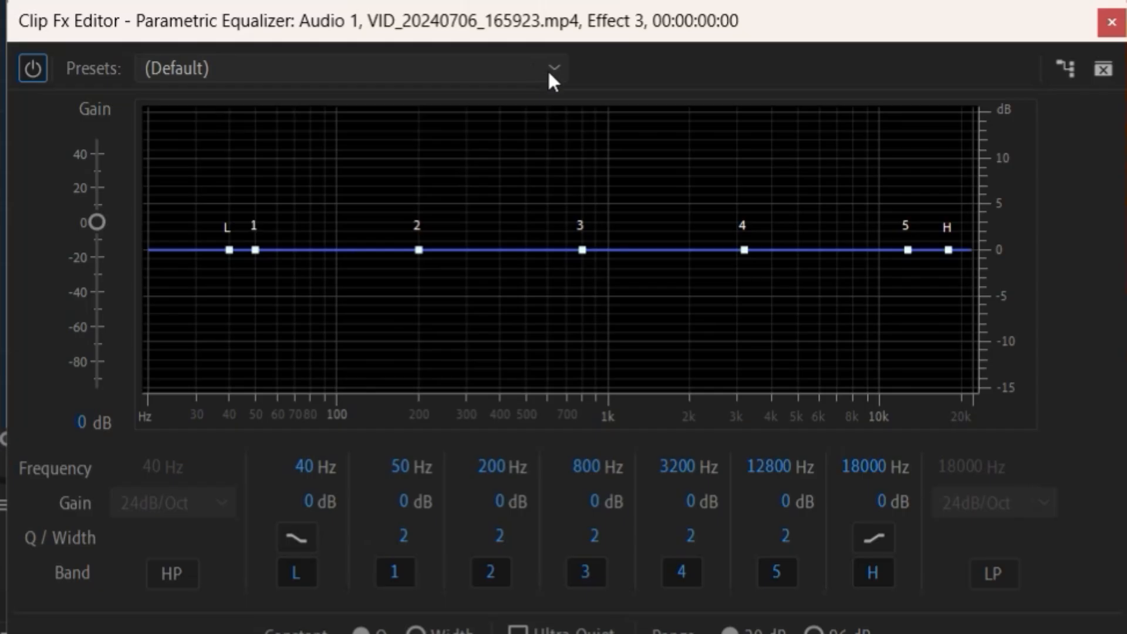
left_click(556, 156)
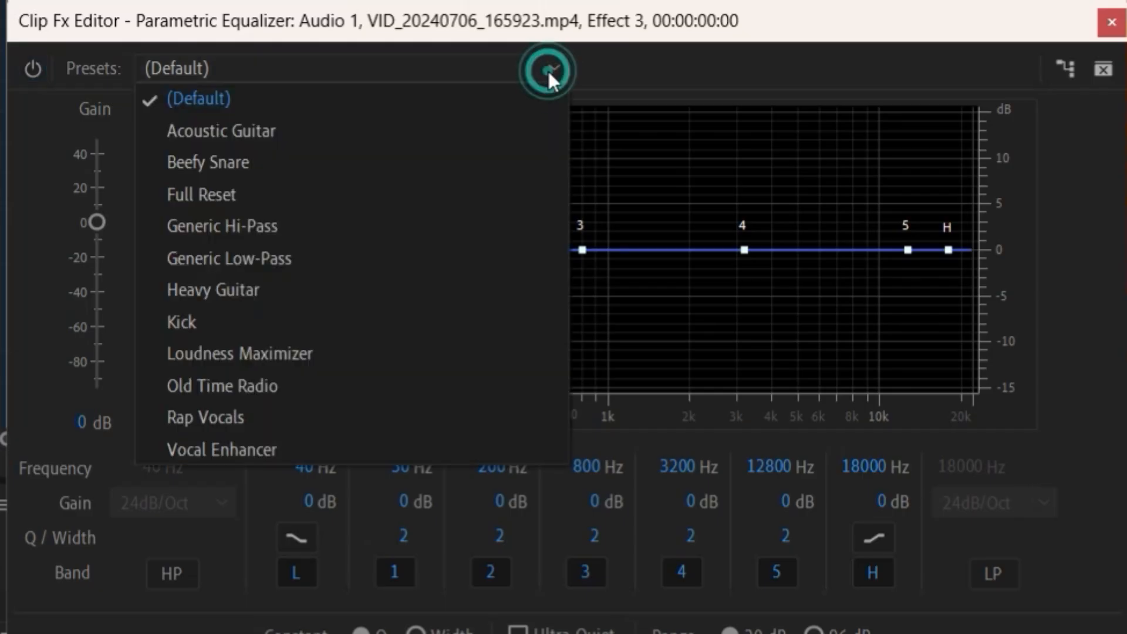
left_click(276, 446)
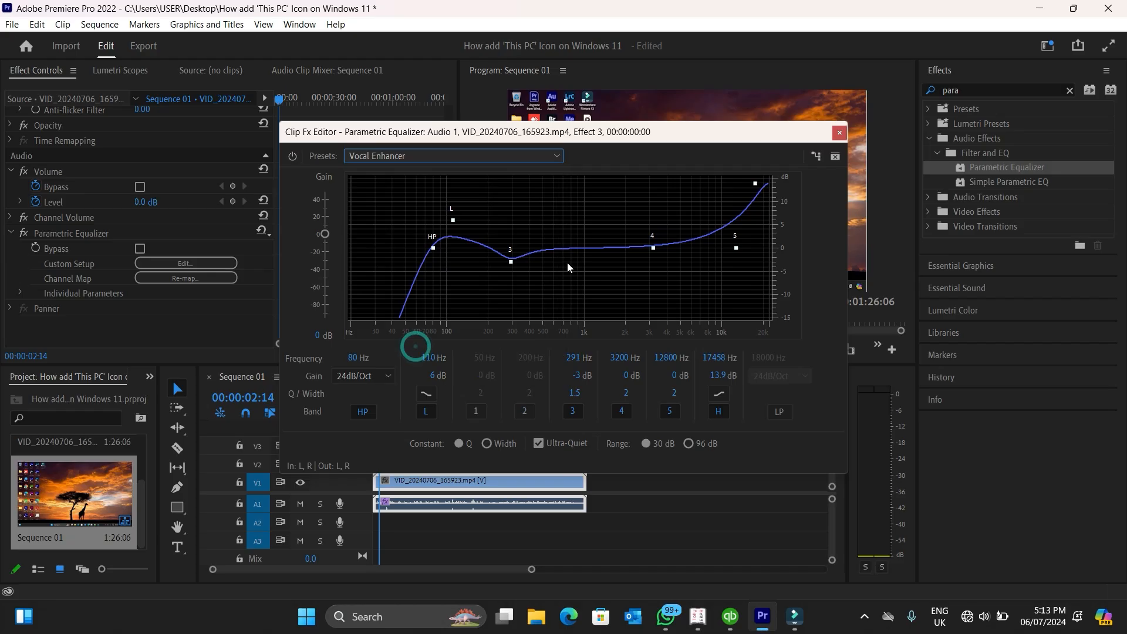
key("space")
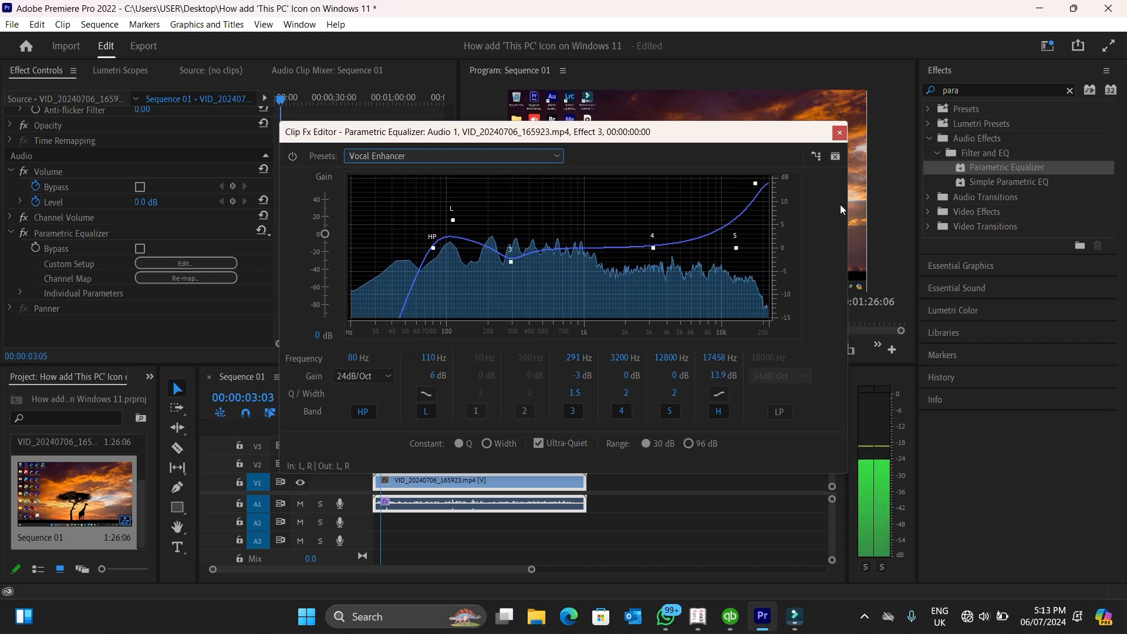
key("space")
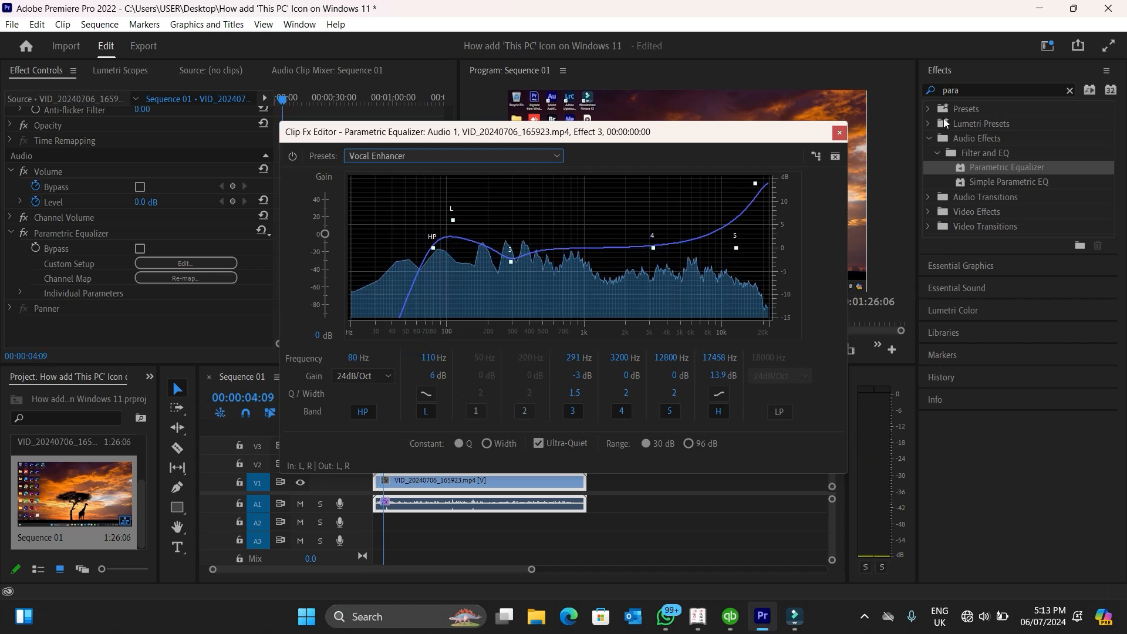
left_click(840, 132)
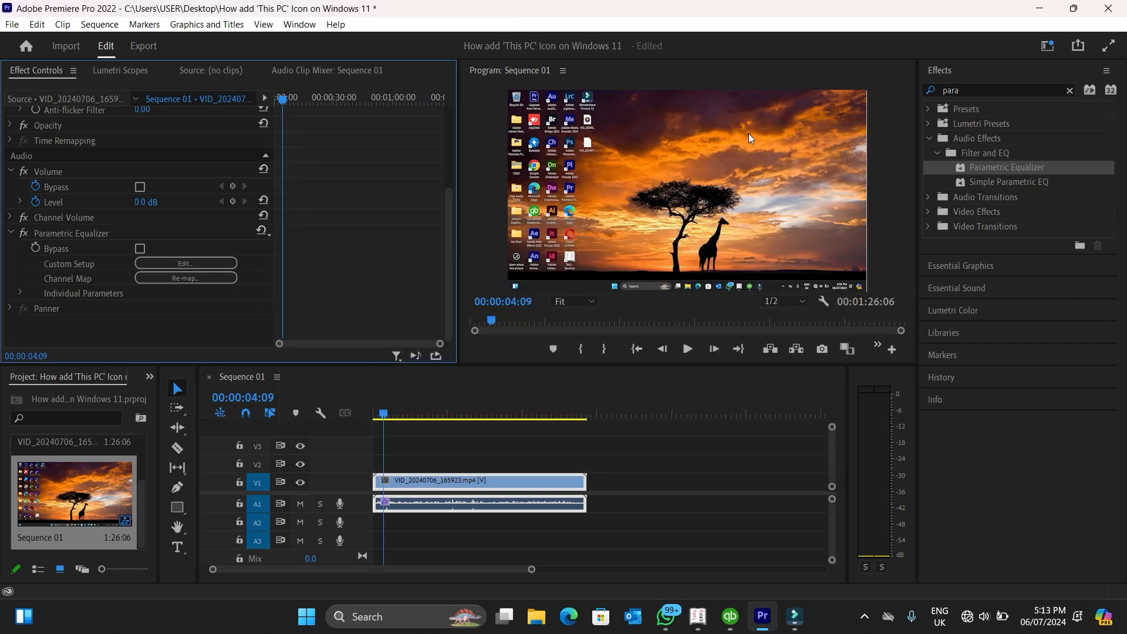
Search the effects for "sin" and add the Single-band Compressor to the clip below the Parametric Equalizer.
left_click(965, 90)
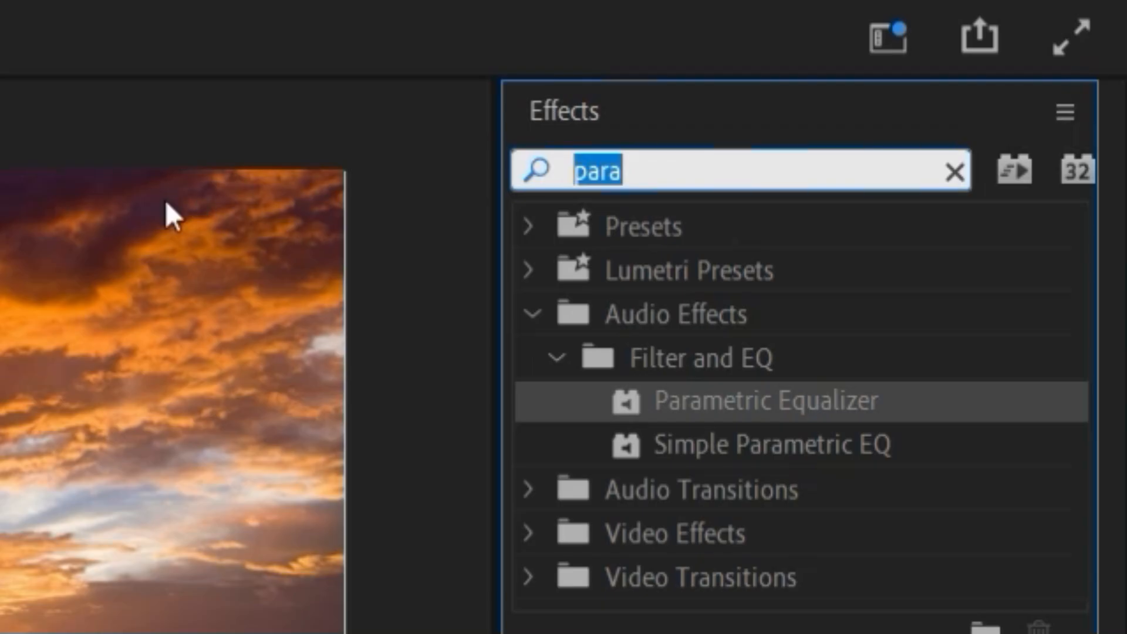
type("sin")
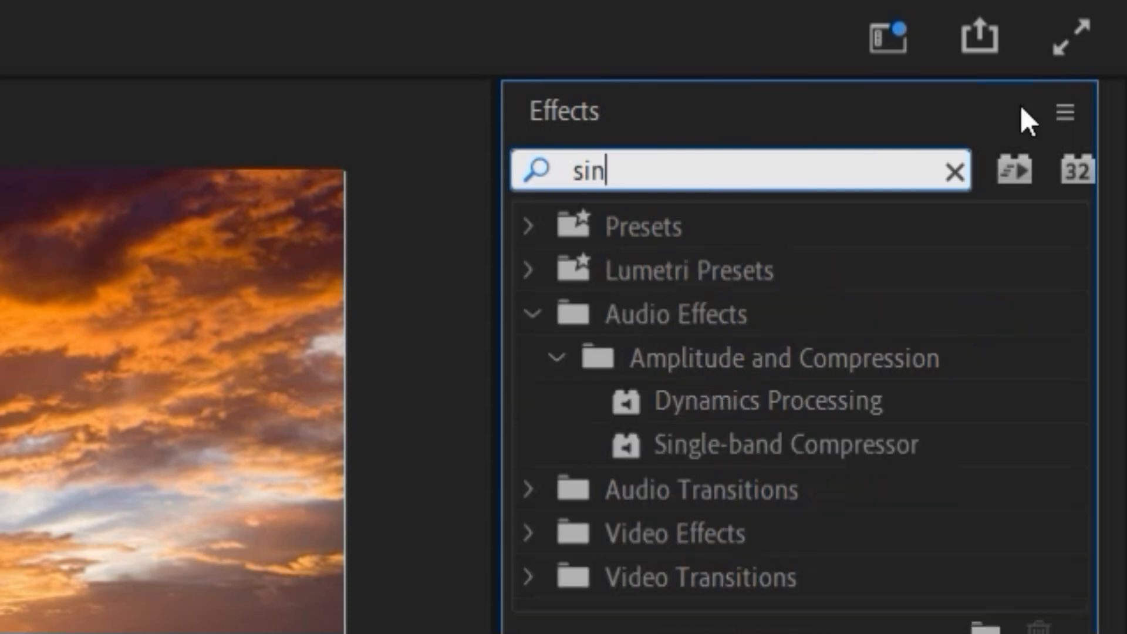
left_click(798, 454)
left_click_drag(1016, 185, 132, 325)
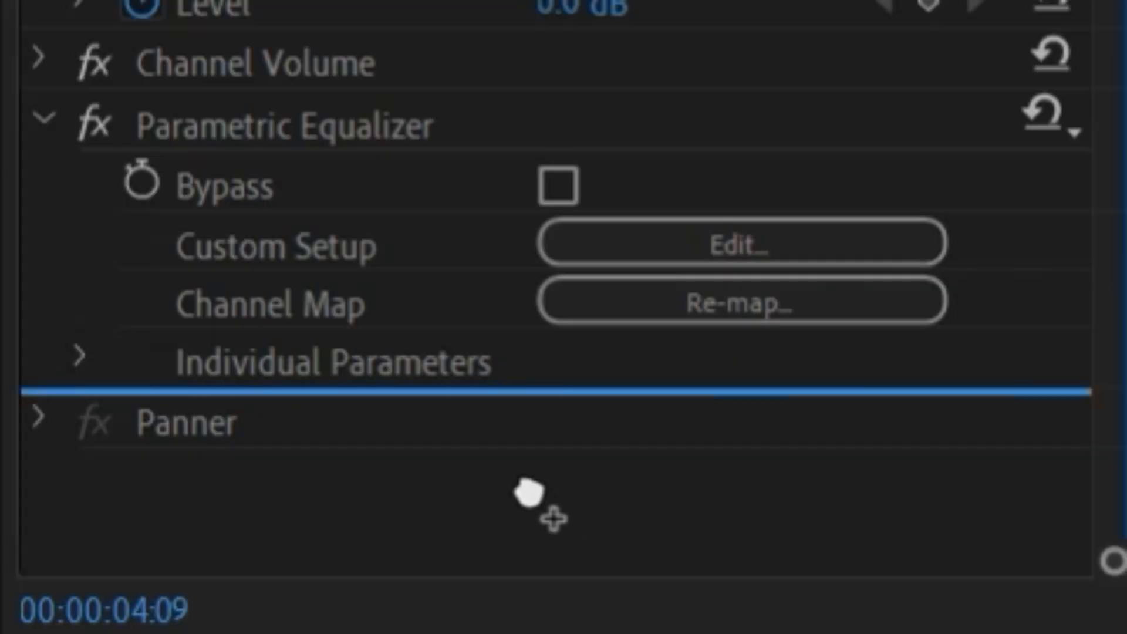
left_click_drag(528, 493, 536, 503)
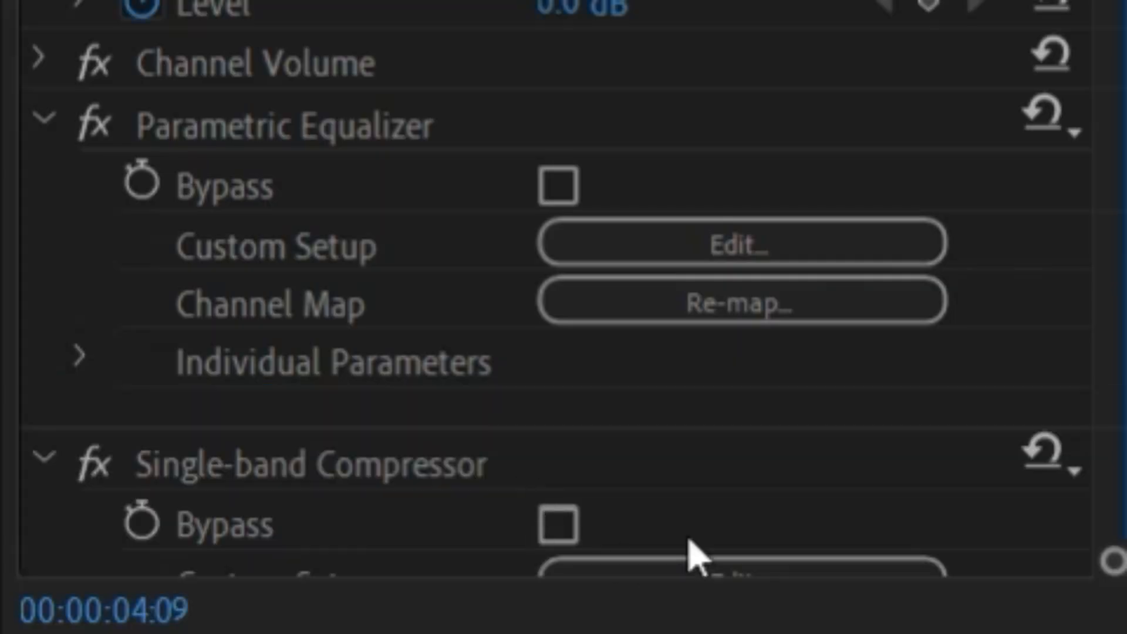
Set the Single-band Compressor's custom setup to the Voice Thickener preset.
scroll(564, 293, "down", 4)
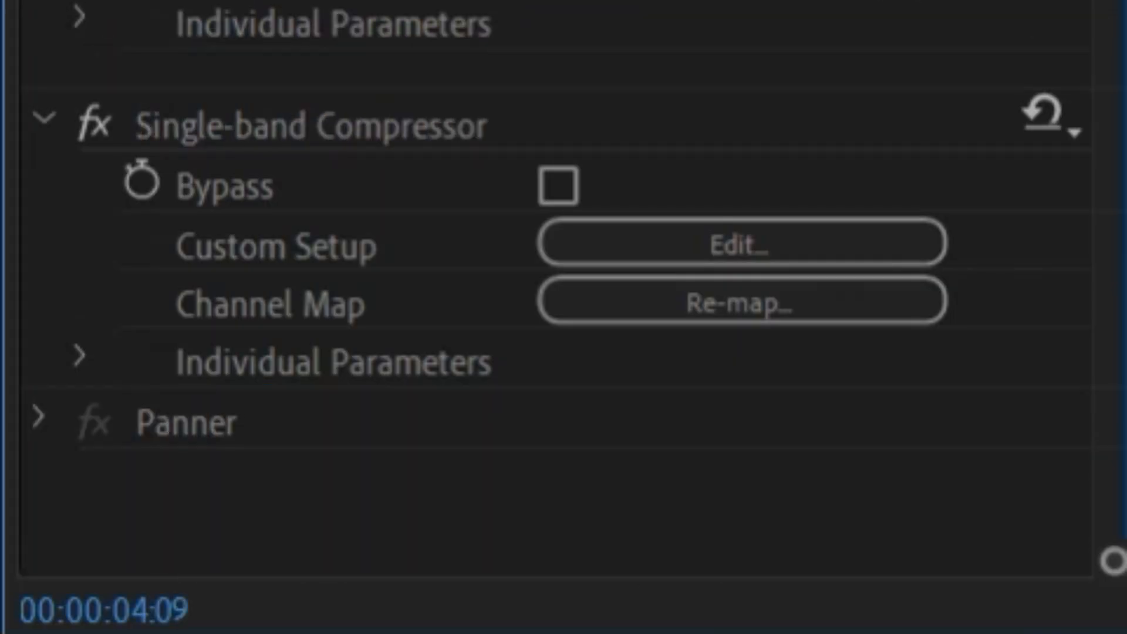
left_click(750, 246)
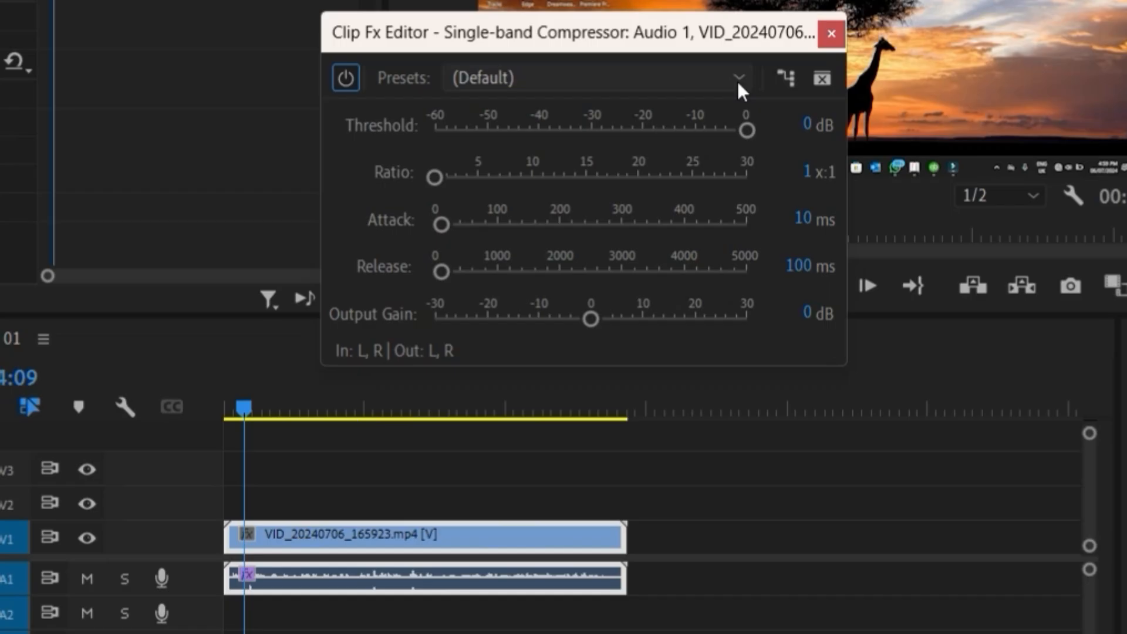
left_click(738, 79)
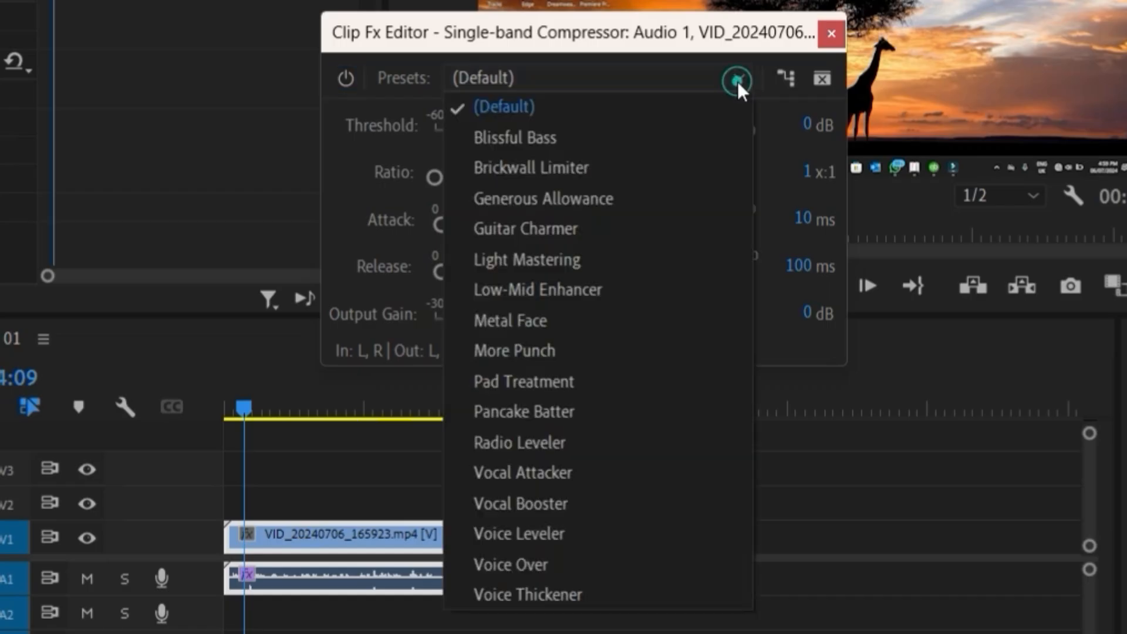
left_click(525, 594)
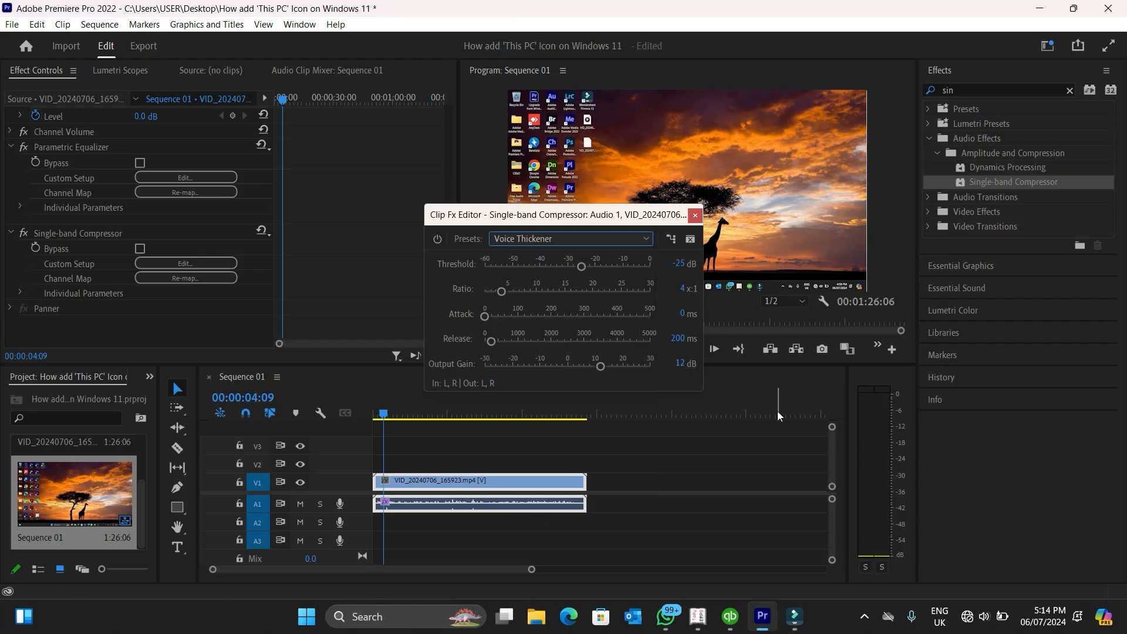
Play back parts of the clip to hear the compressed voice, and close the compressor's editor.
key("space")
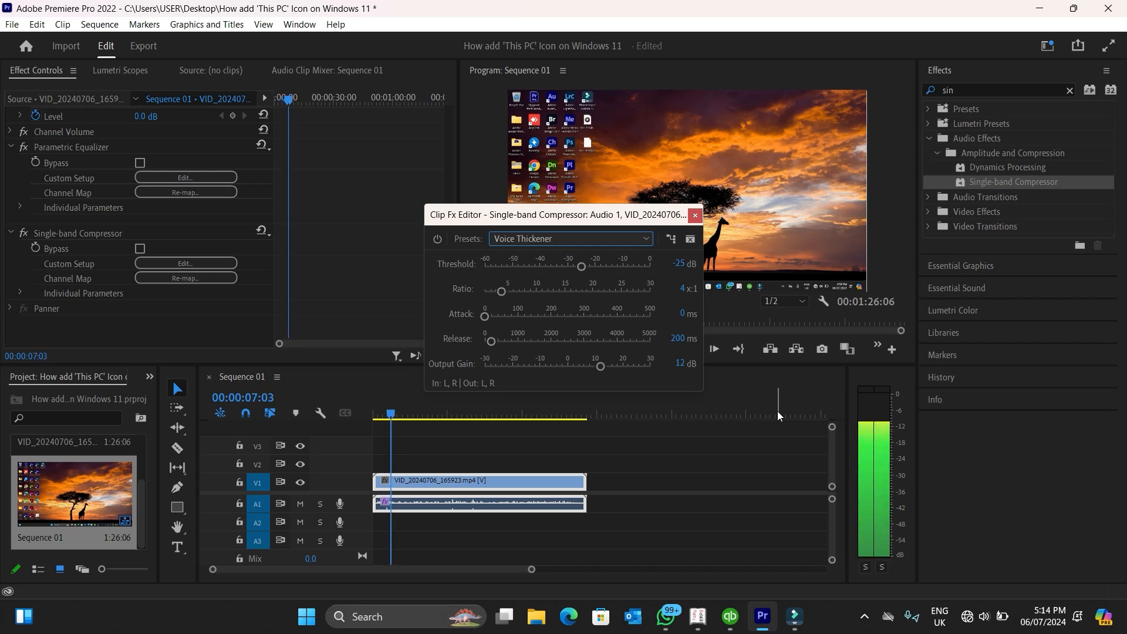
key("space")
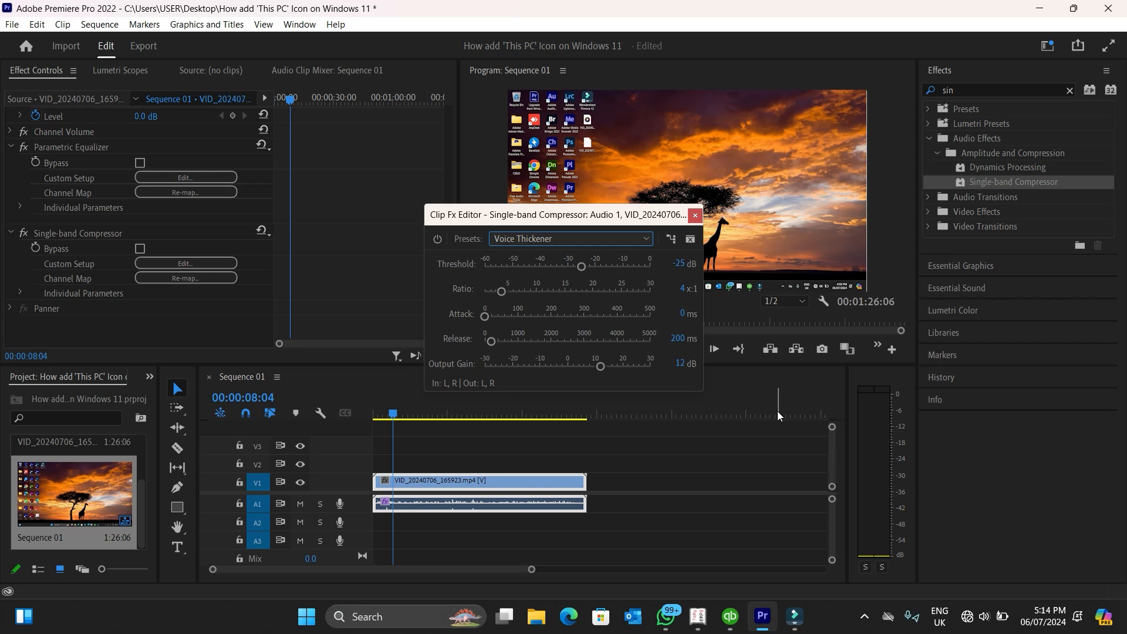
key("space")
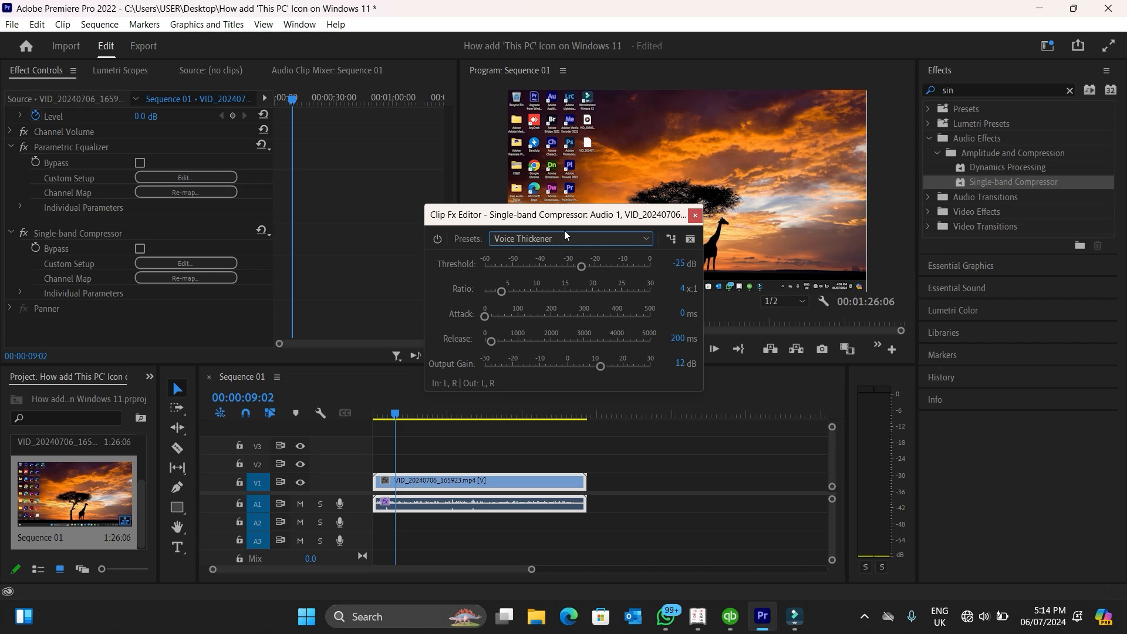
key("space")
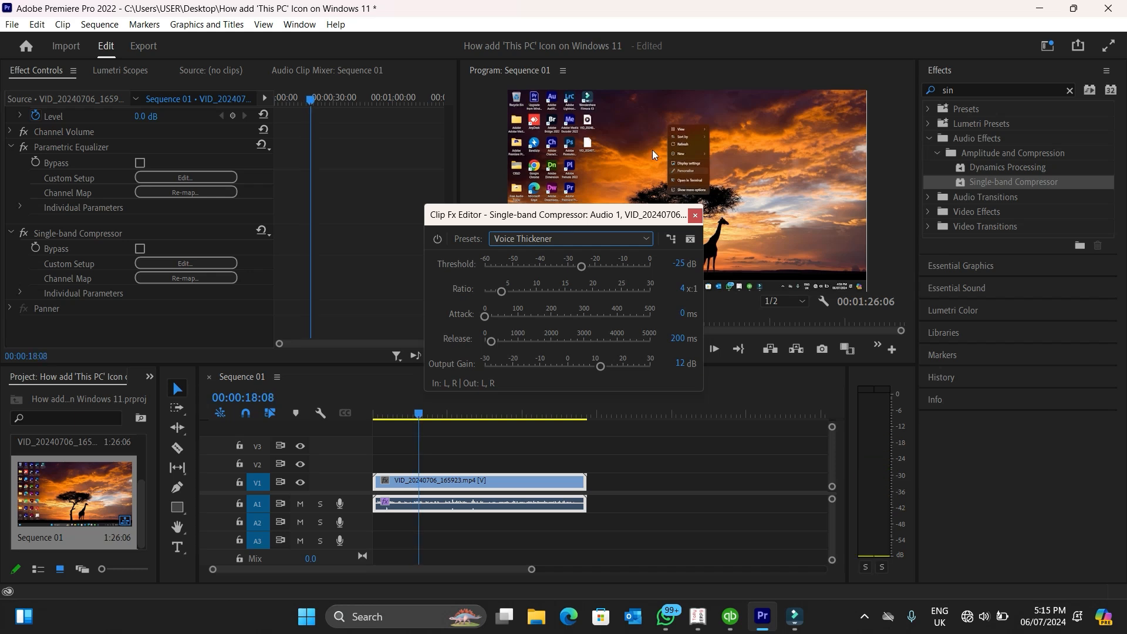
left_click(695, 216)
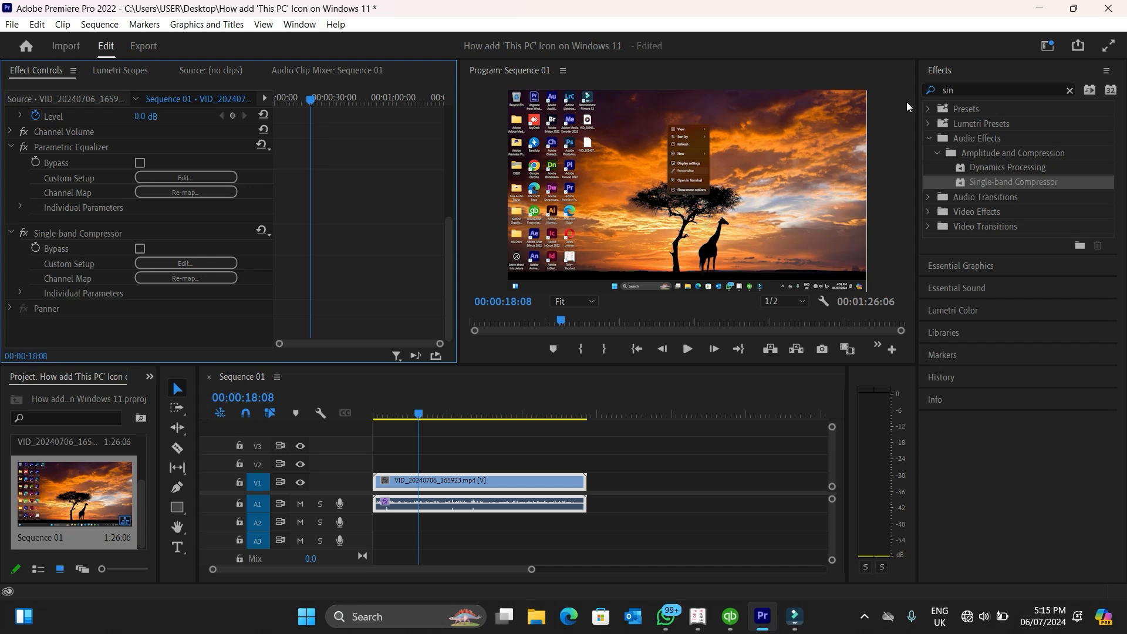
Search the effects for "deno" and add the DeNoise effect to the clip below the Single-band Compressor.
left_click(968, 91)
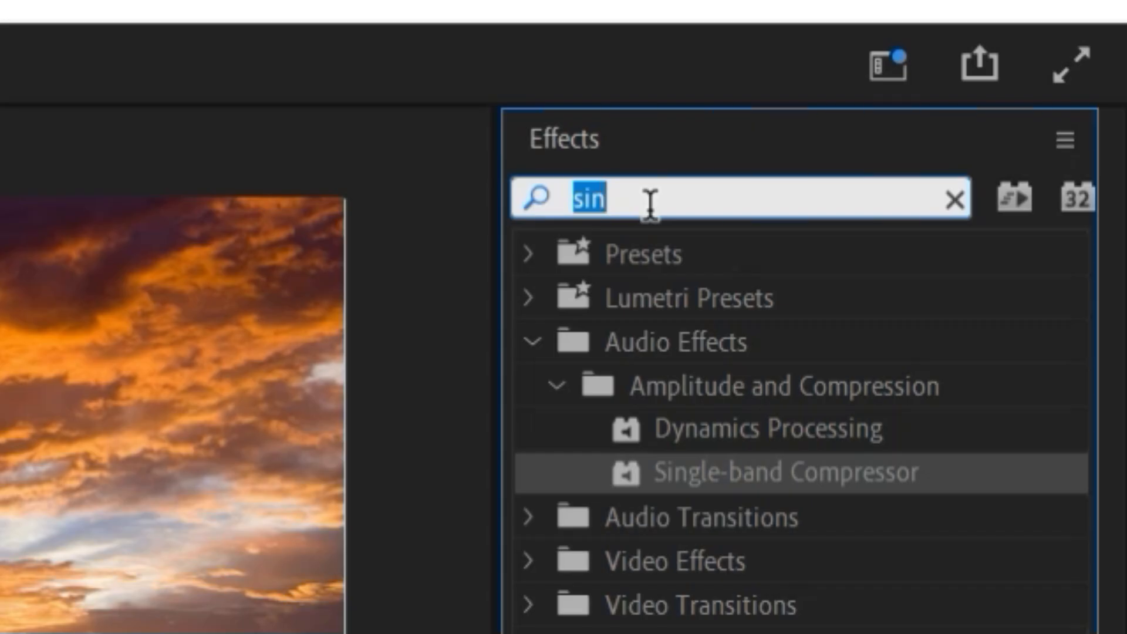
type("e")
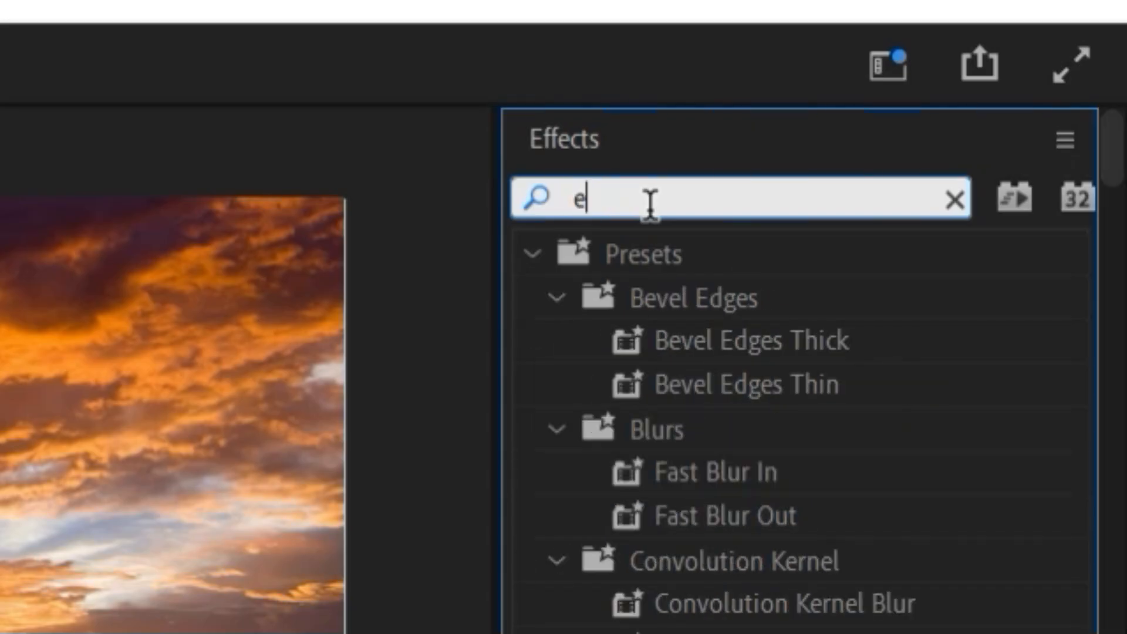
key("BackSpace")
type("den")
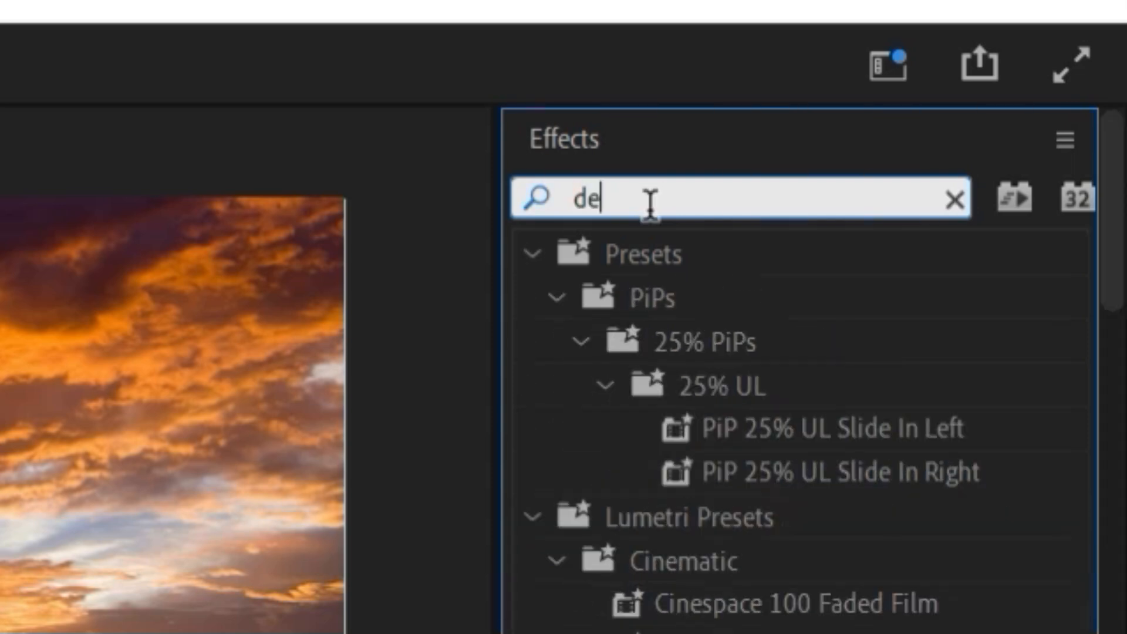
type("o")
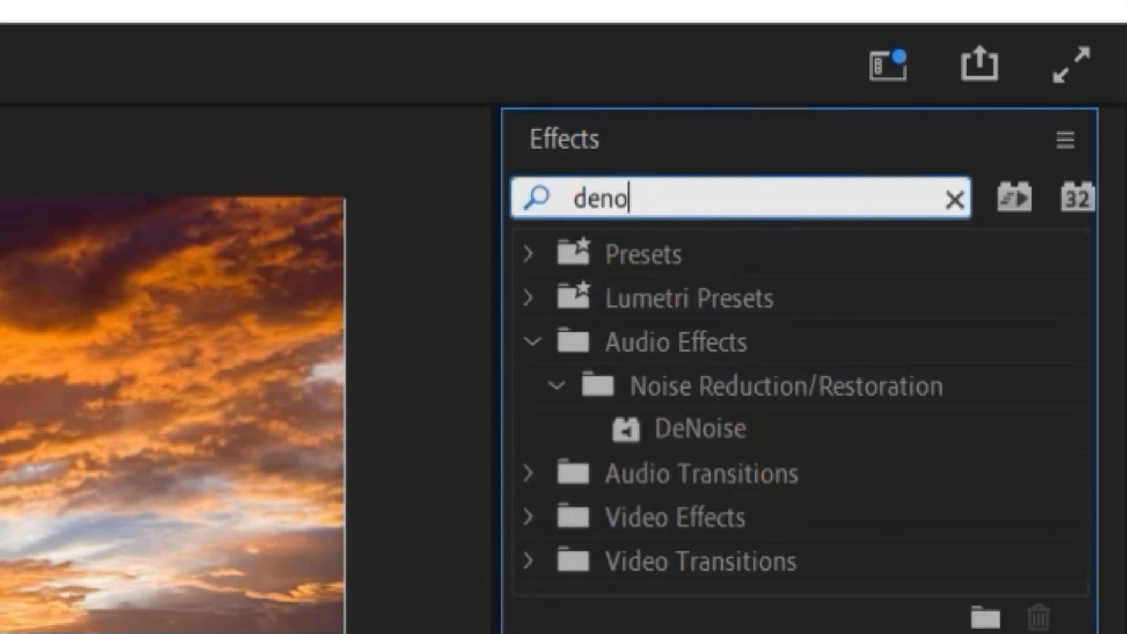
left_click(682, 432)
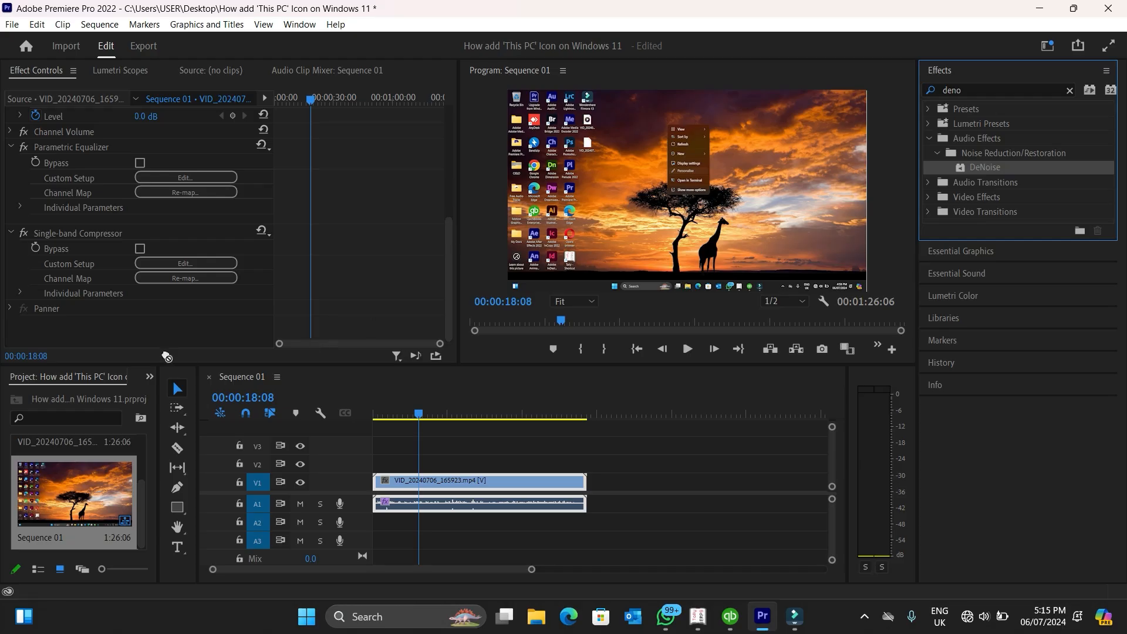
left_click_drag(167, 356, 134, 343)
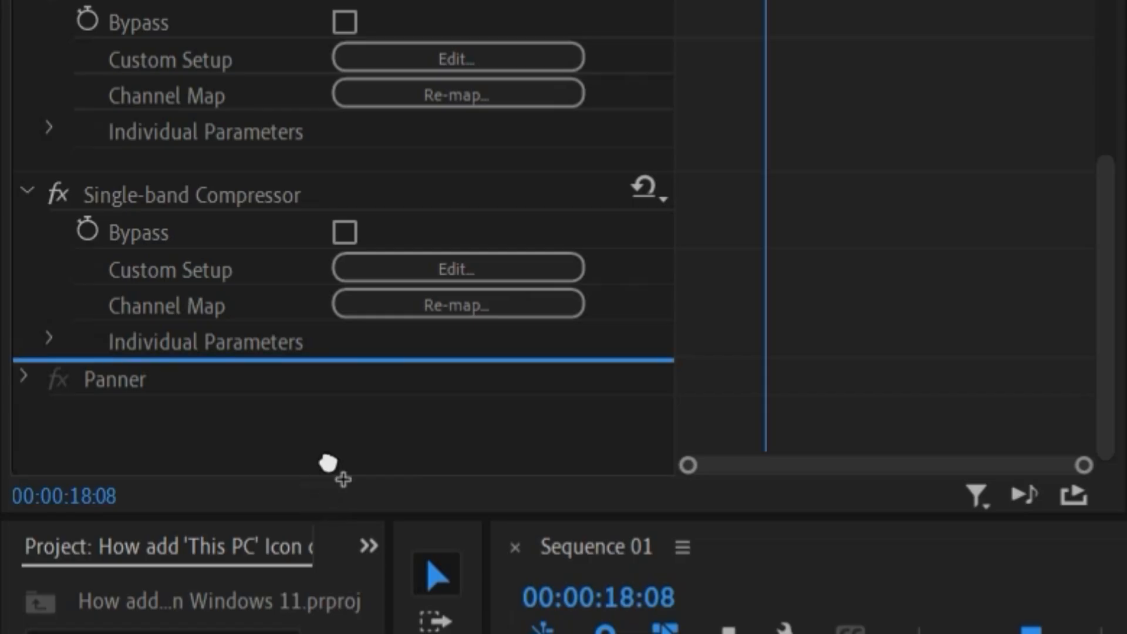
left_click_drag(329, 470, 330, 468)
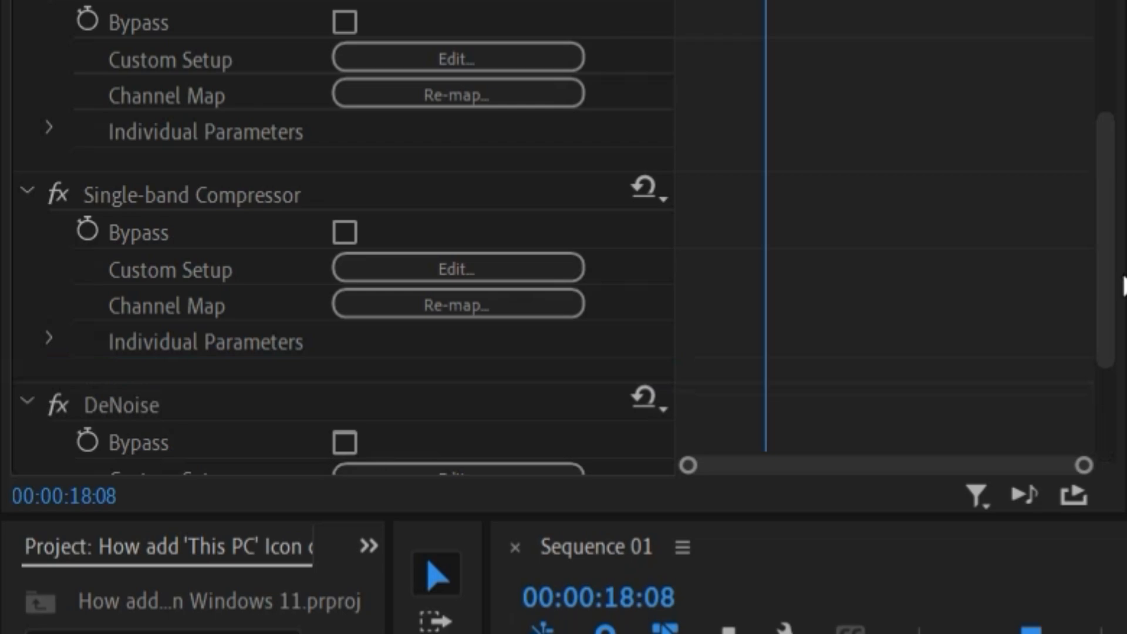
Set DeNoise's custom setup to the Heavy Noise Reduction preset and, during playback, set its amount to 50%.
scroll(449, 245, "down", 3)
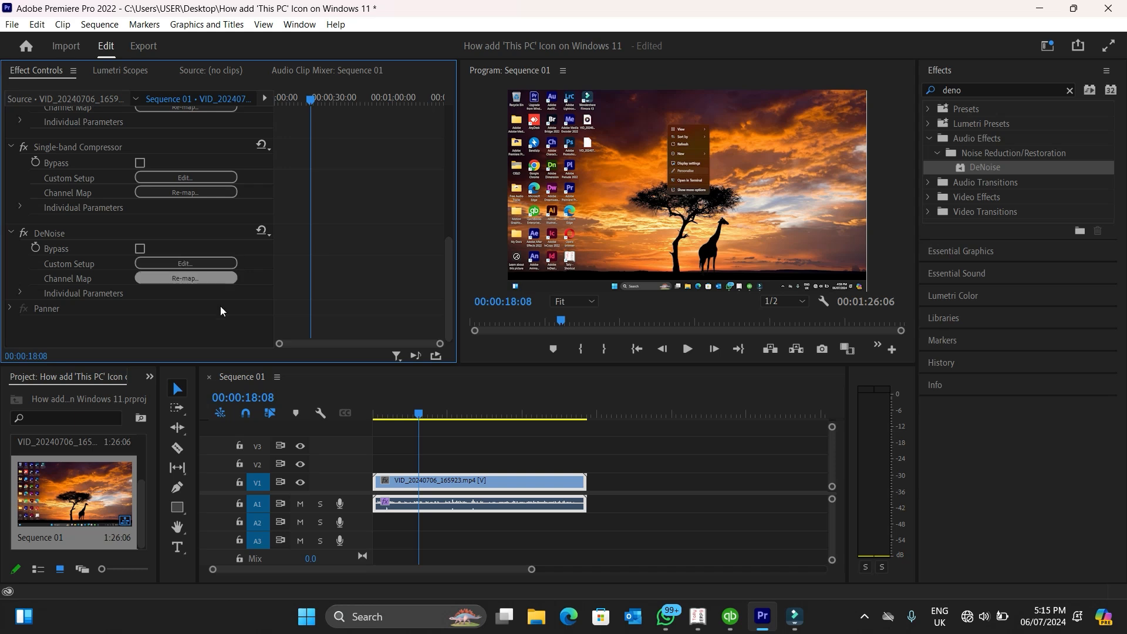
left_click(174, 265)
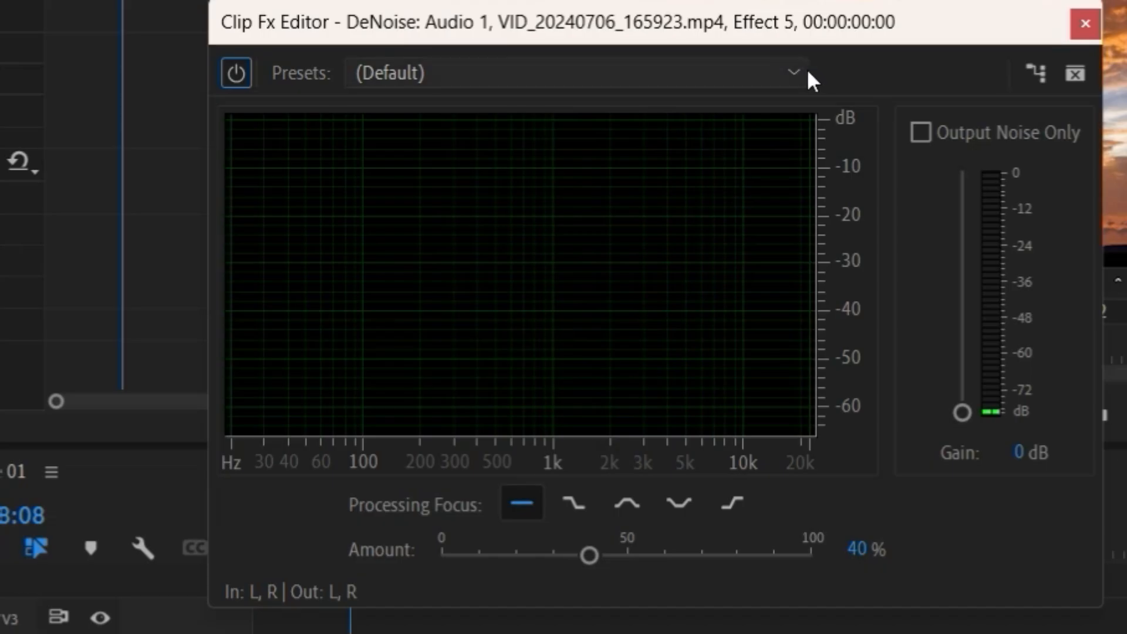
left_click(629, 188)
left_click(536, 148)
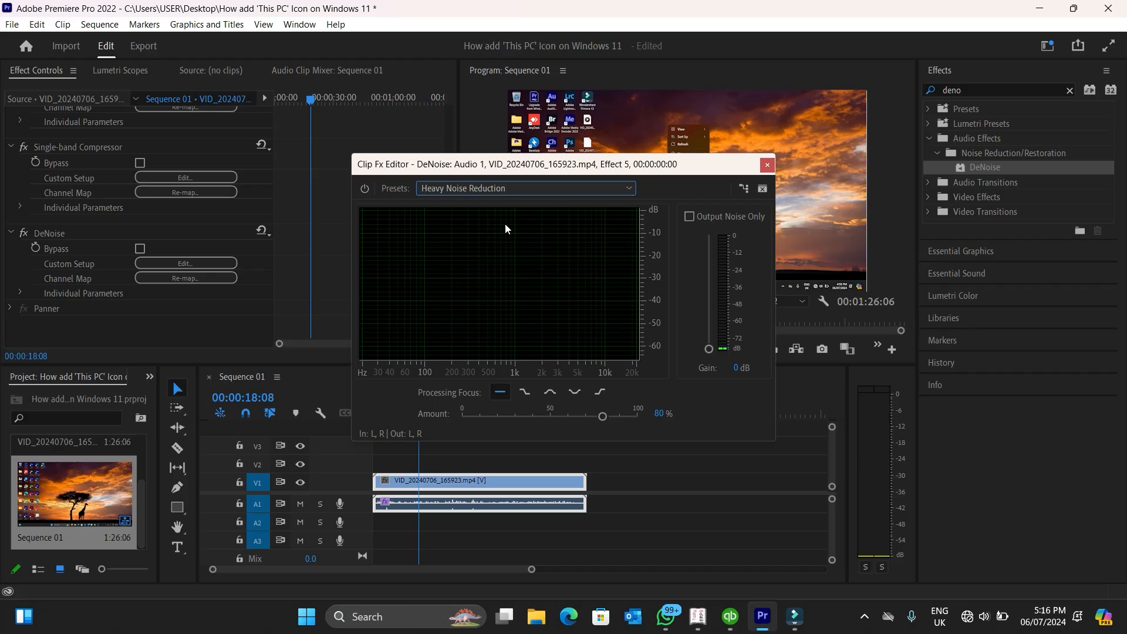
key("space")
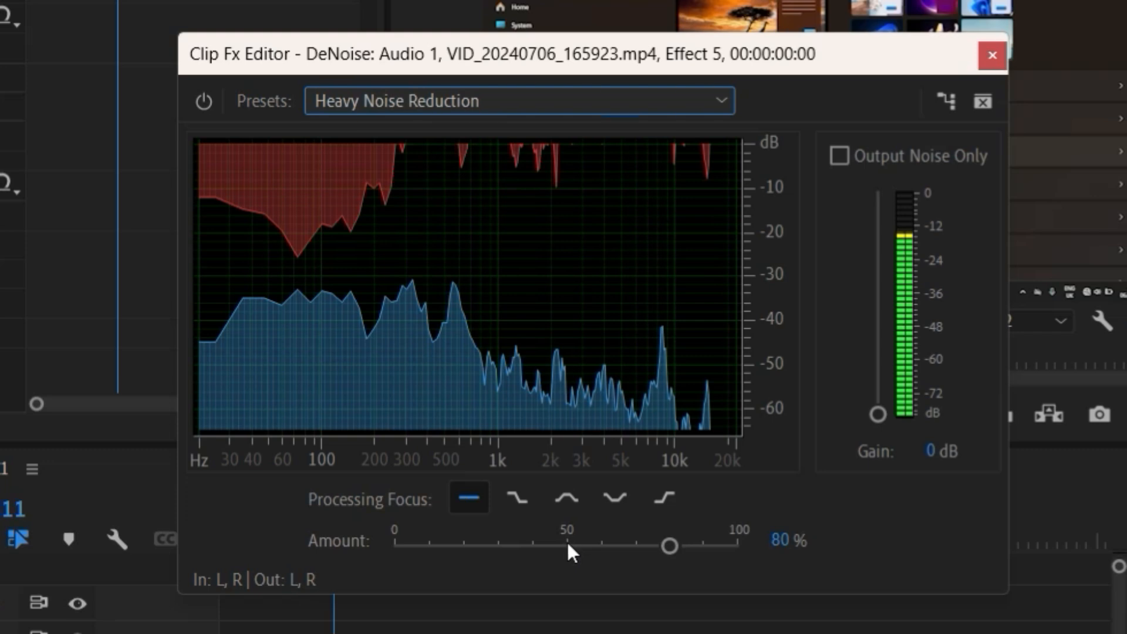
left_click(567, 544)
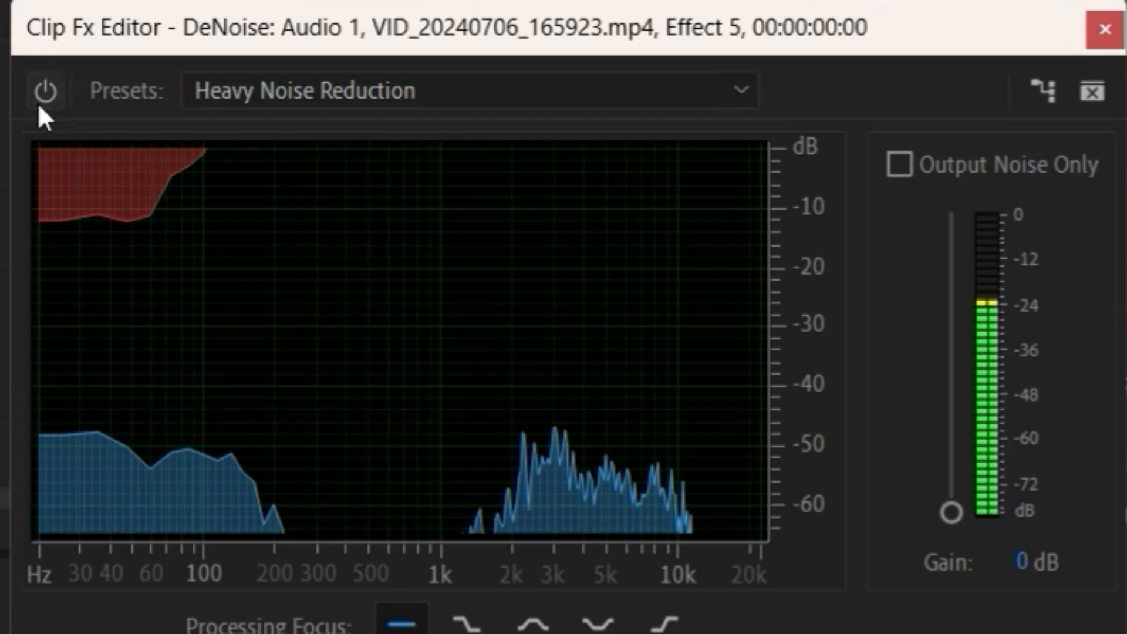
Compare the voice with DeNoise bypassed and re-enabled, and play back part of the clip with the effect's editor closed.
left_click(42, 91)
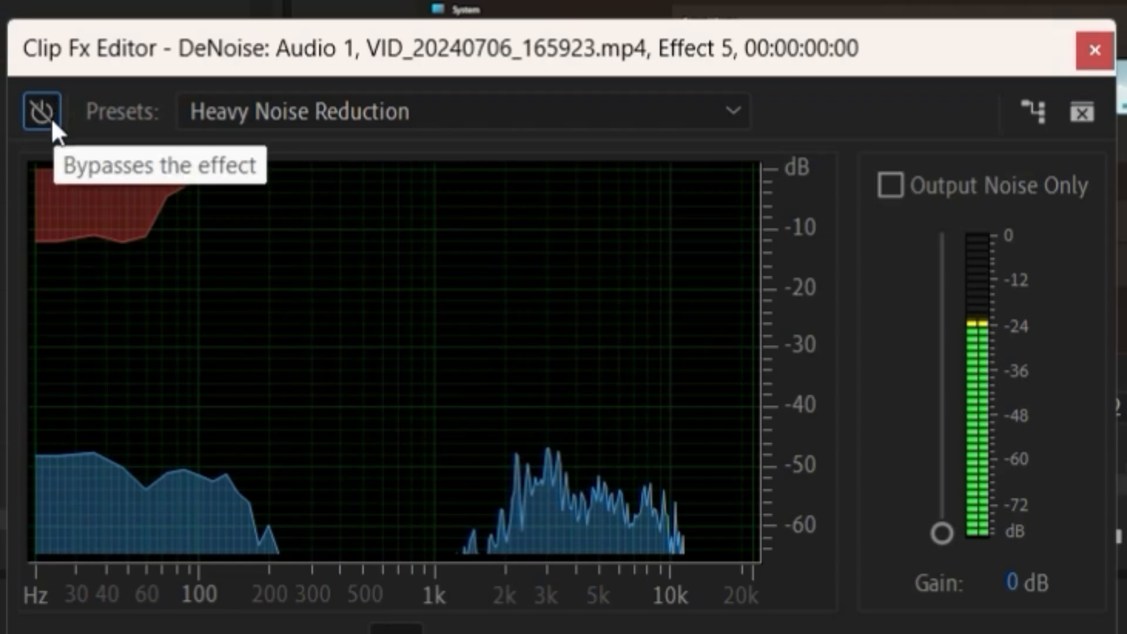
left_click(366, 190)
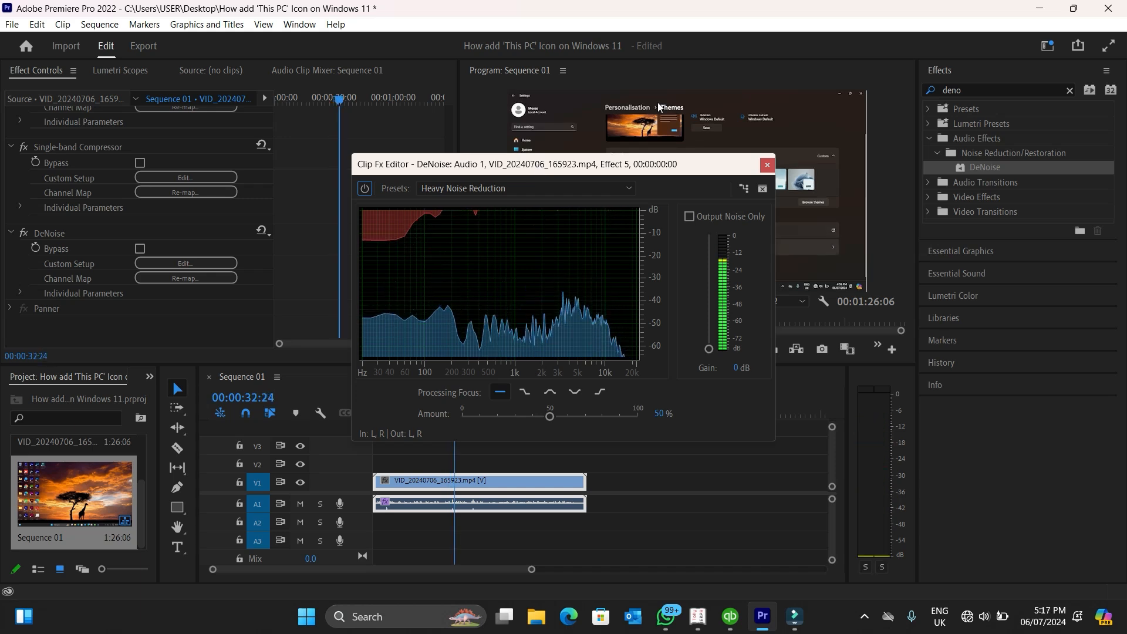
left_click(767, 164)
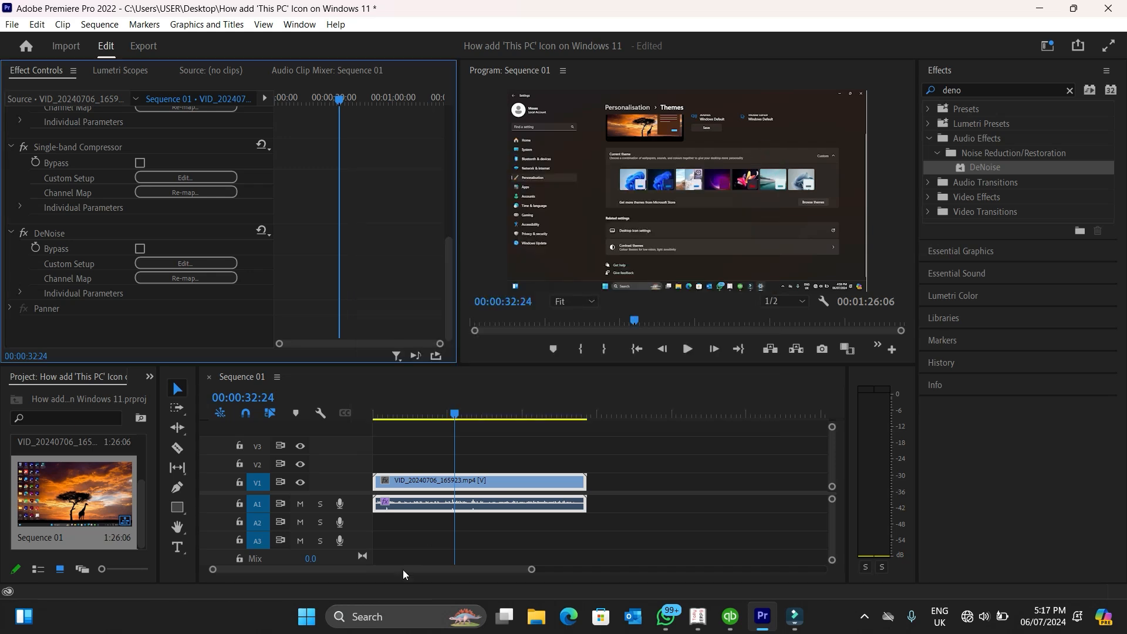
key("space")
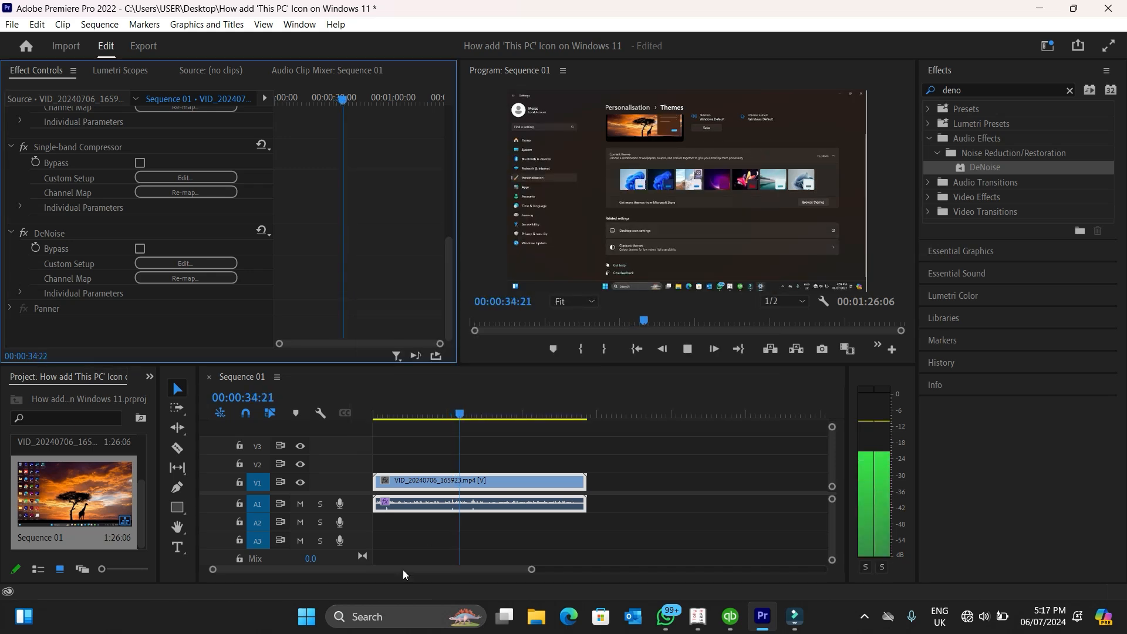
key("space")
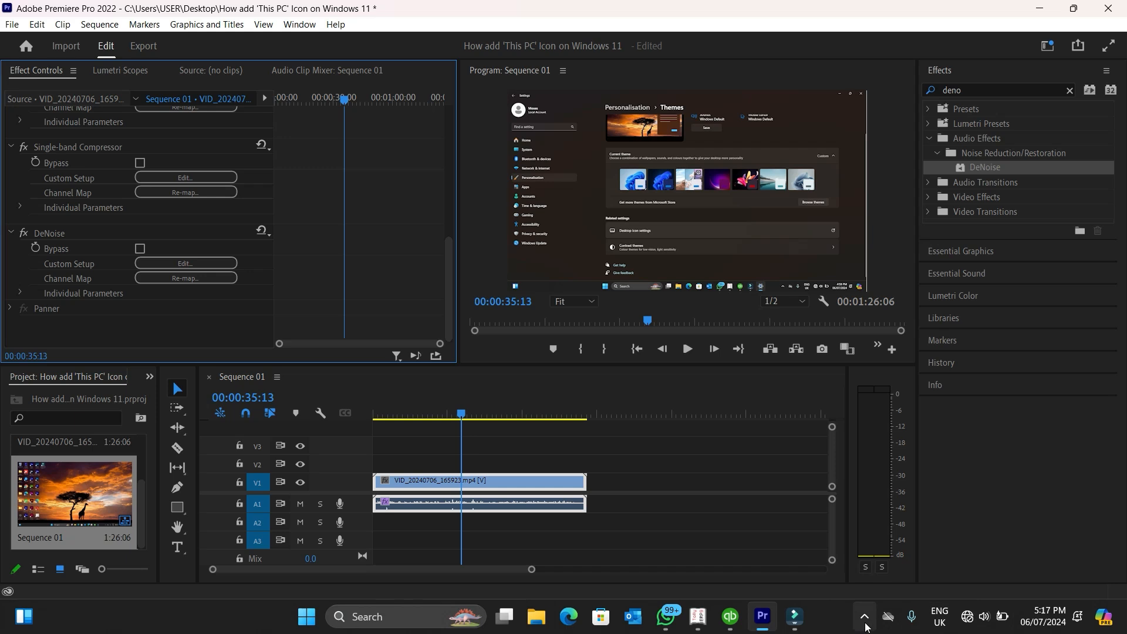
left_click(865, 622)
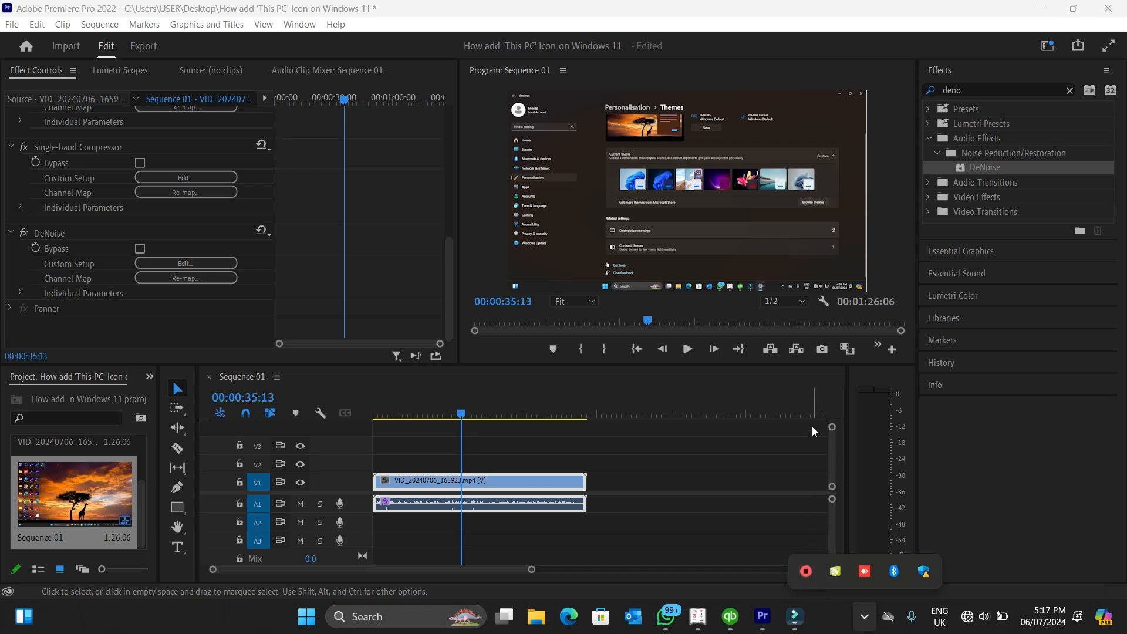
left_click(1013, 484)
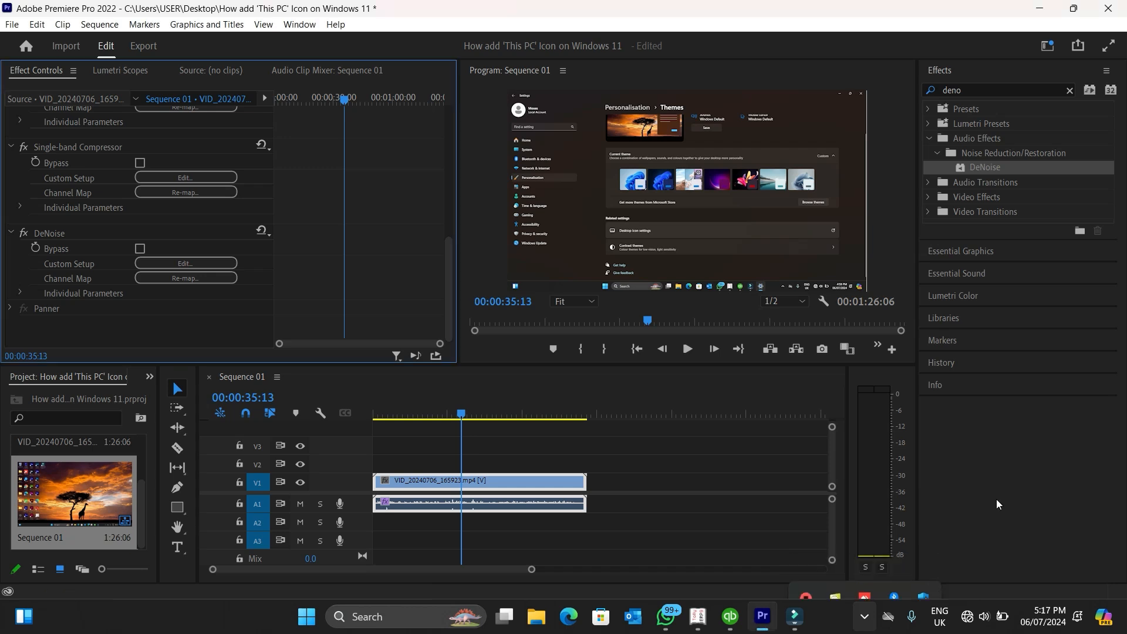
left_click(863, 618)
right_click(799, 576)
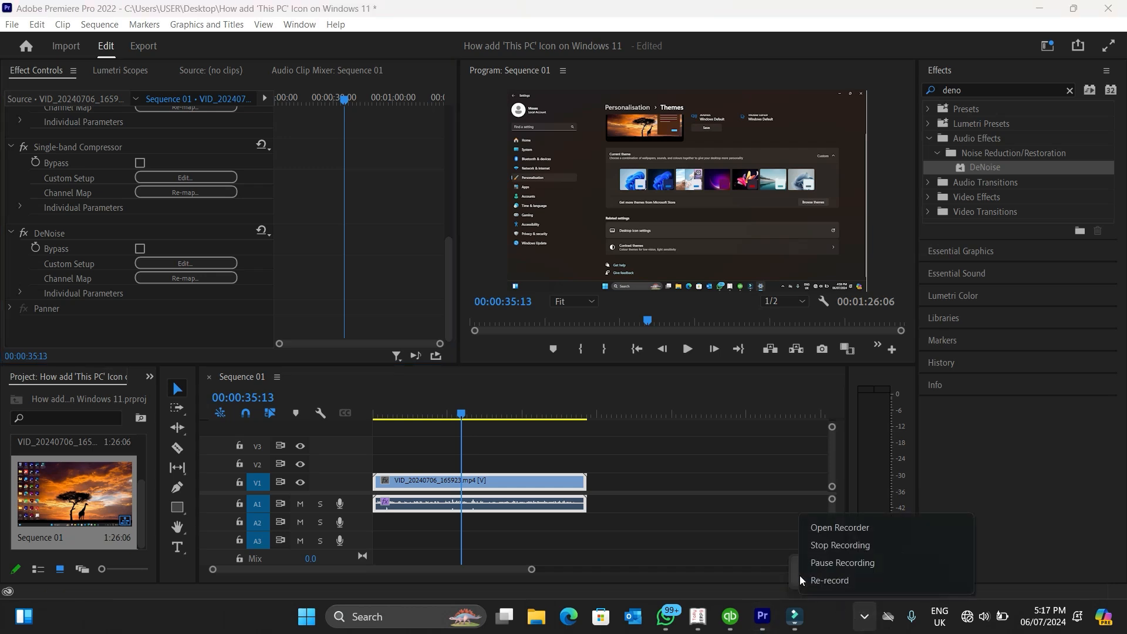